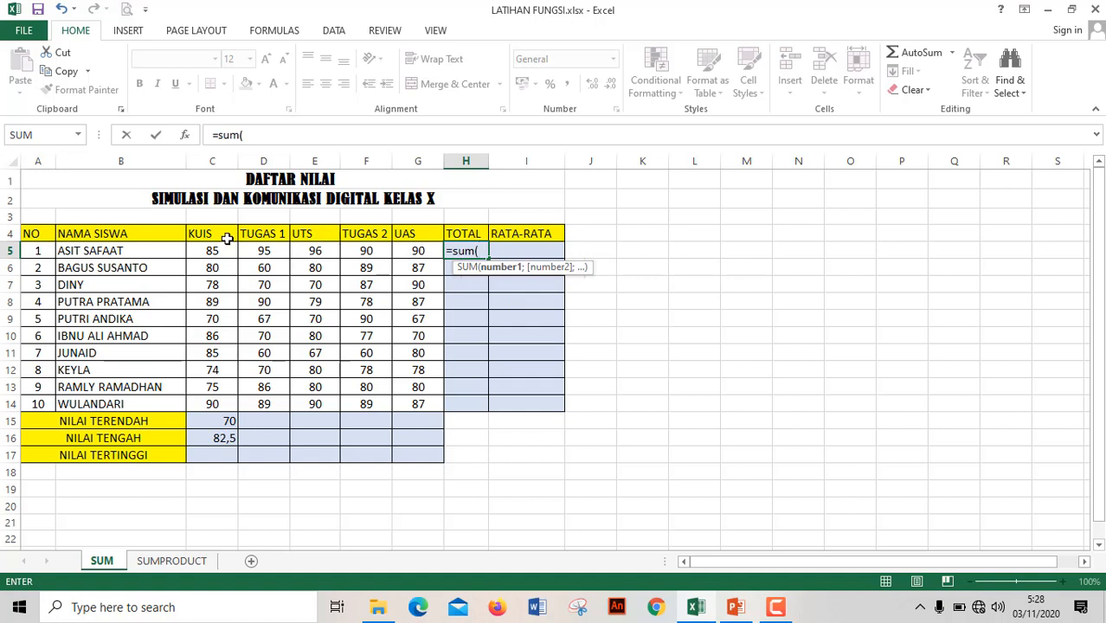
Complete the TOTAL formula in H5 as =SUM(C5:G5) and fill it down to H14
{"action": "left_click", "coordinate": [212, 250]}
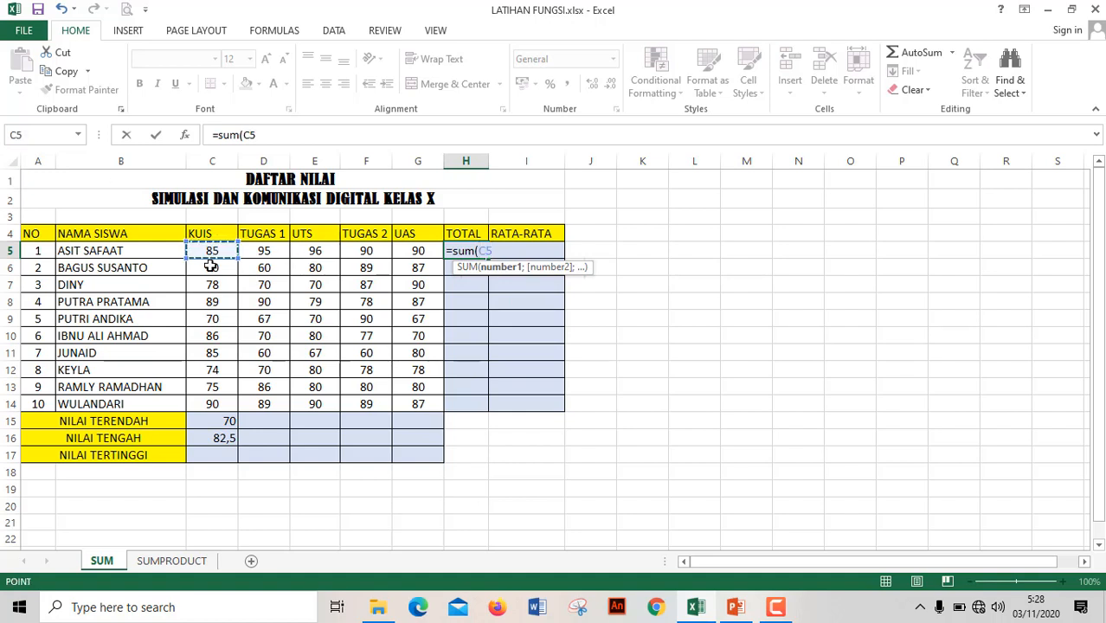
{"action": "key", "text": "shift+Right"}
{"action": "key", "text": "shift+Right"}
{"action": "key", "text": "shift+Right"}
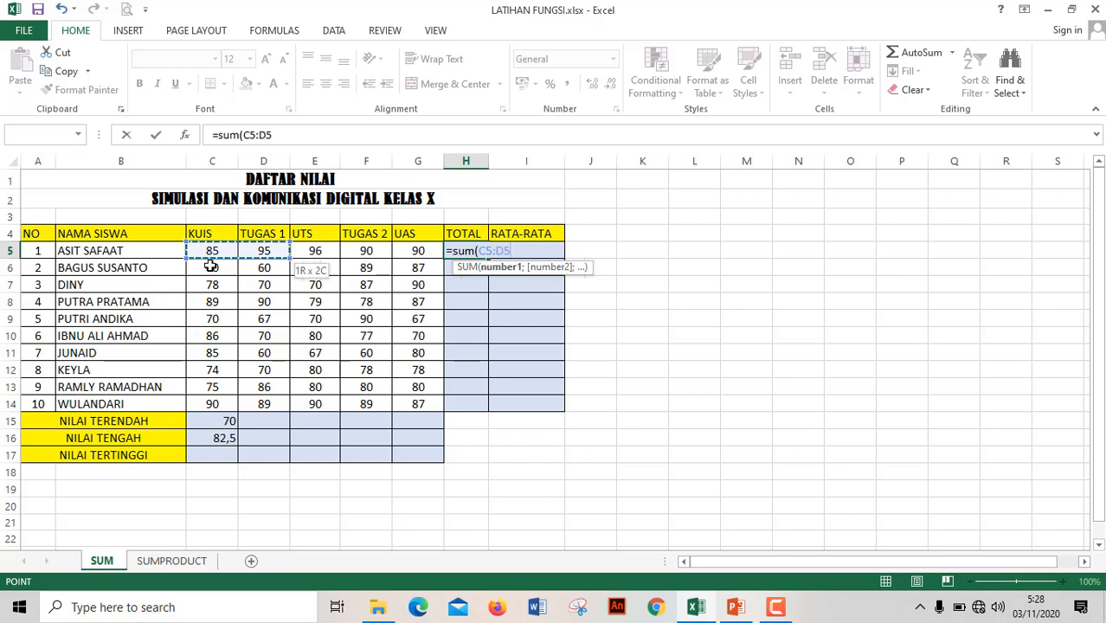
{"action": "key", "text": "shift+Right"}
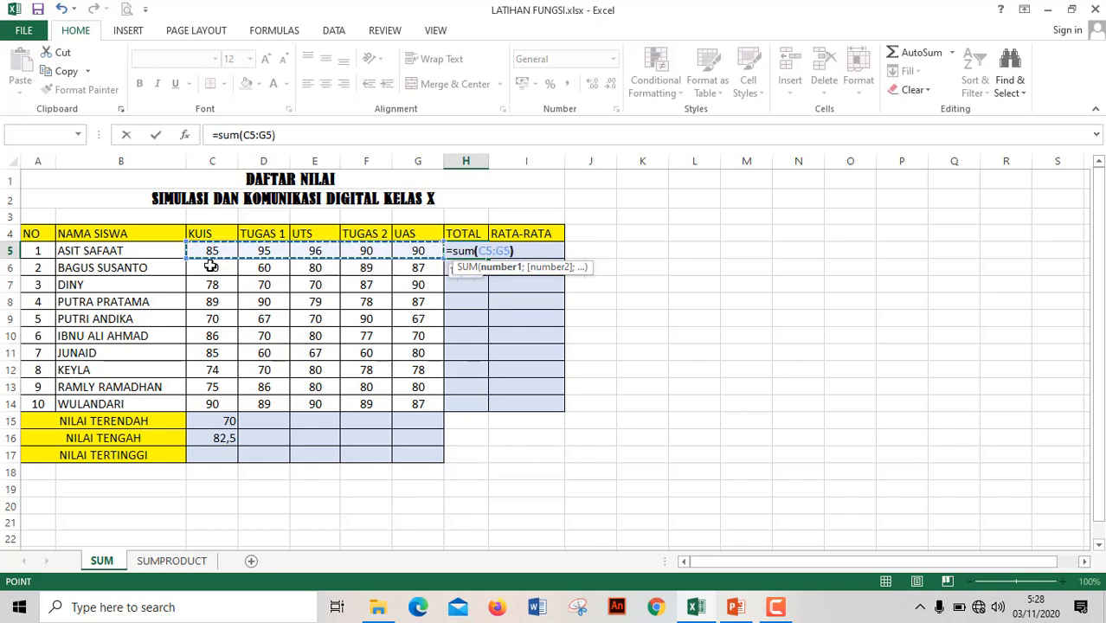
{"action": "type", "text": ")"}
{"action": "key", "text": "Return"}
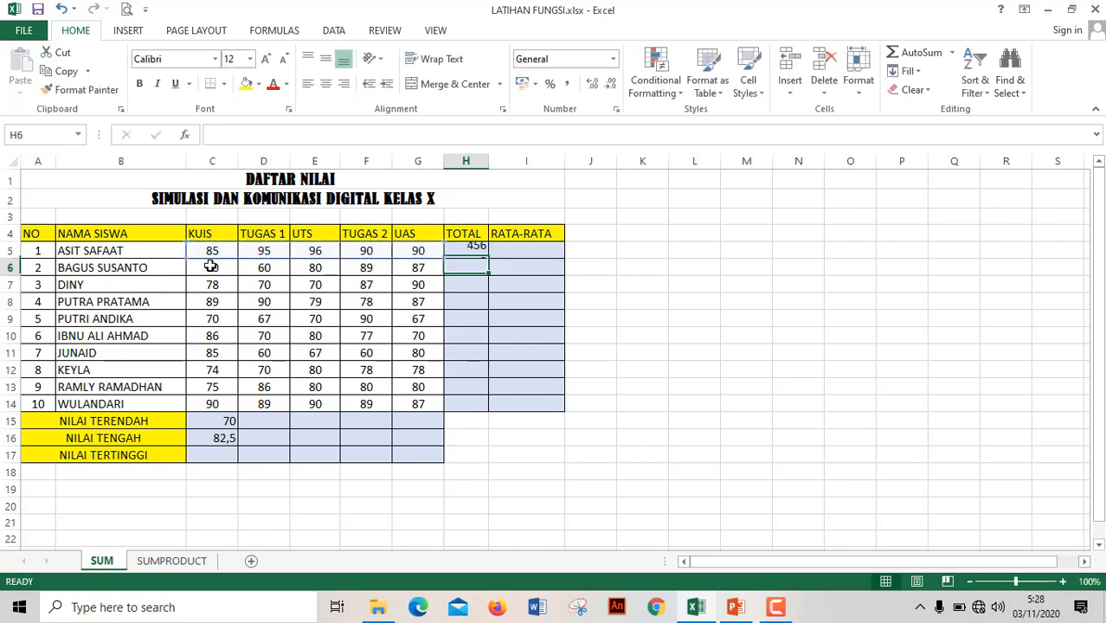
{"action": "left_click", "coordinate": [459, 251]}
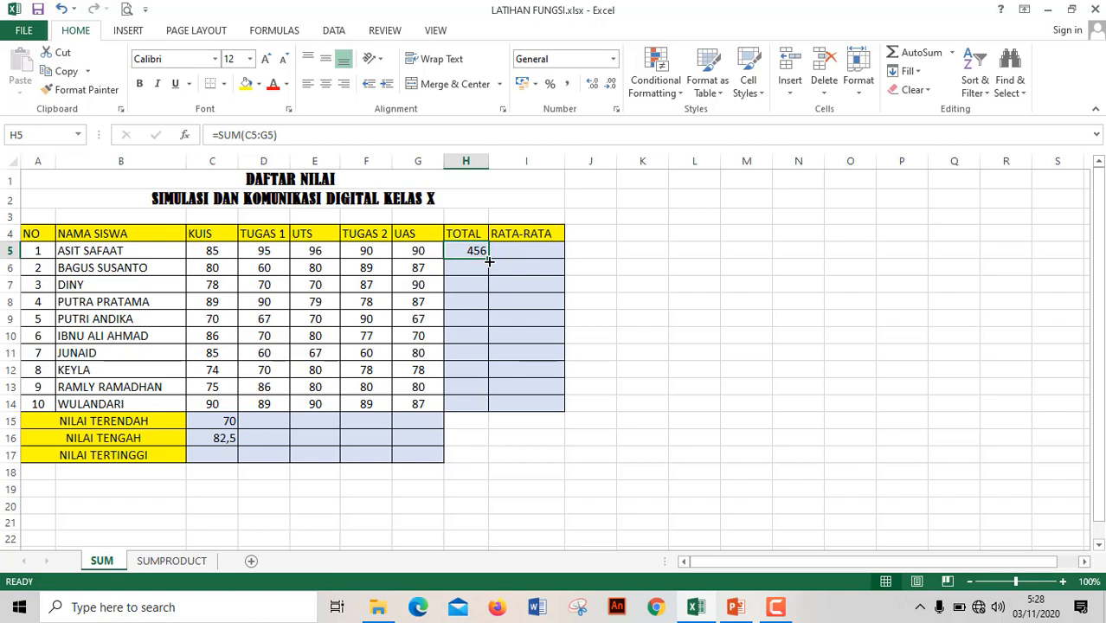
{"action": "left_click_drag", "start_coordinate": [489, 258], "coordinate": [482, 403]}
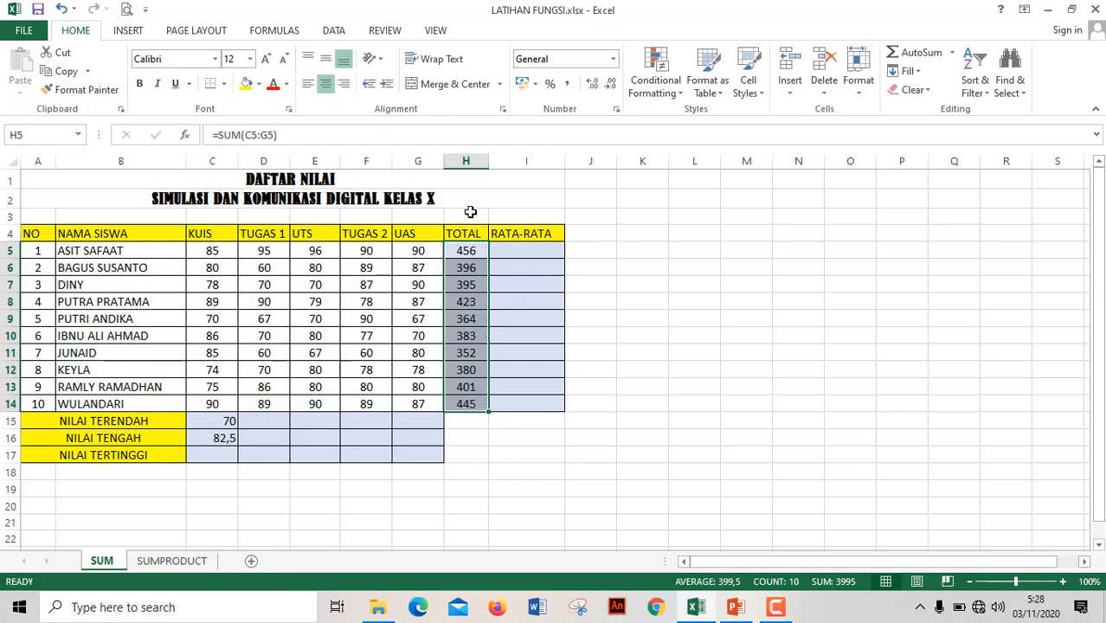
Enter =AVERAGE(C5:G5) in I5 as the first student's RATA-RATA value
{"action": "left_click_drag", "start_coordinate": [514, 250], "coordinate": [516, 261]}
{"action": "left_click", "coordinate": [514, 250]}
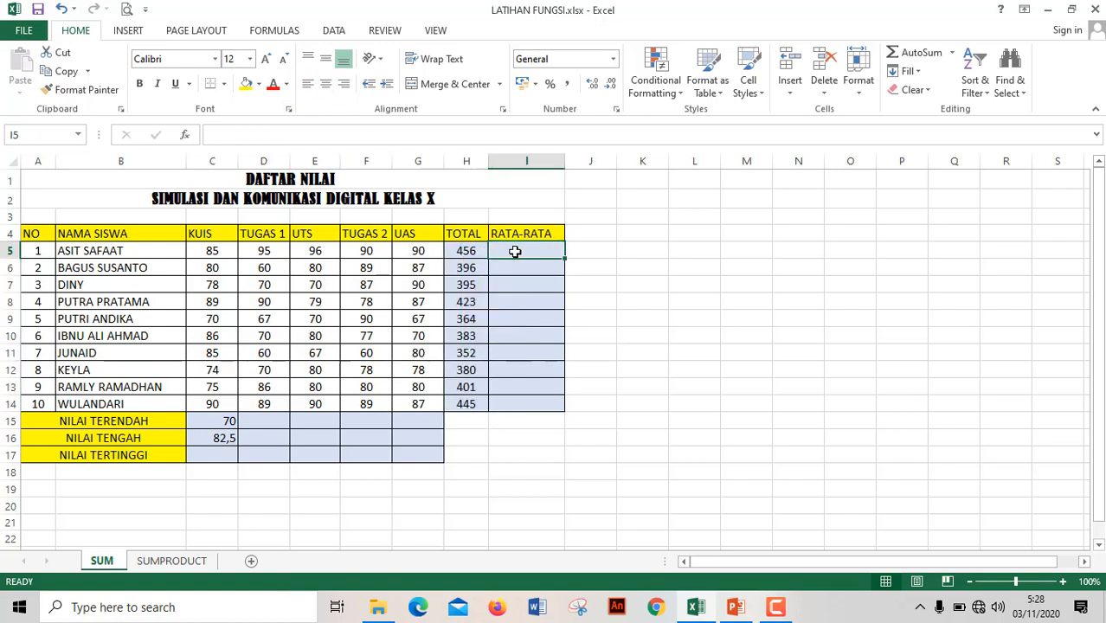
{"action": "type", "text": "="}
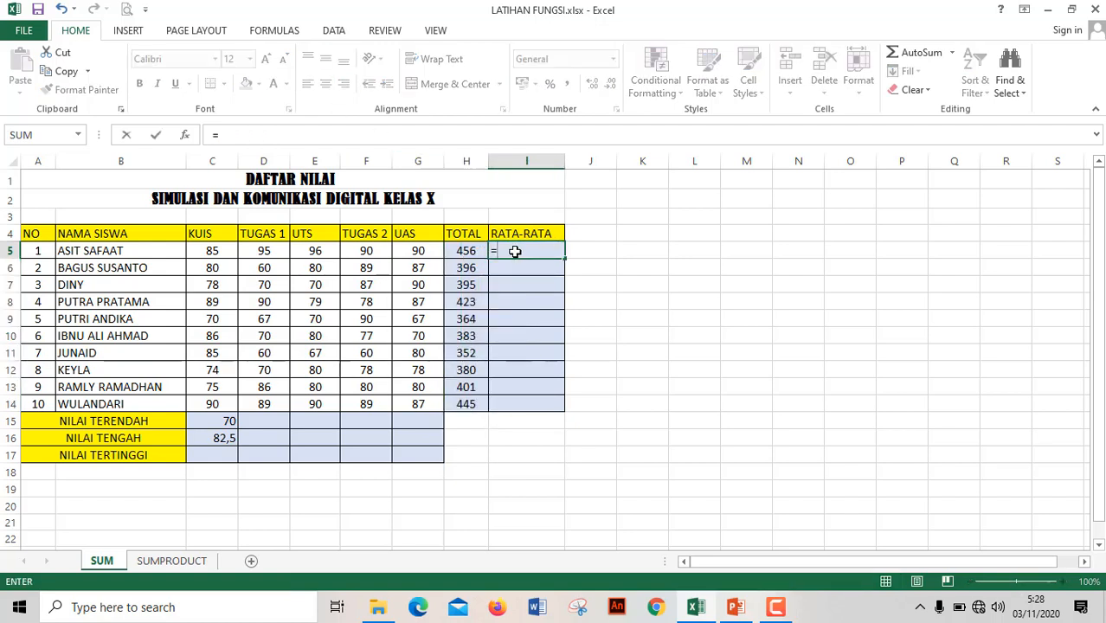
{"action": "type", "text": "average"}
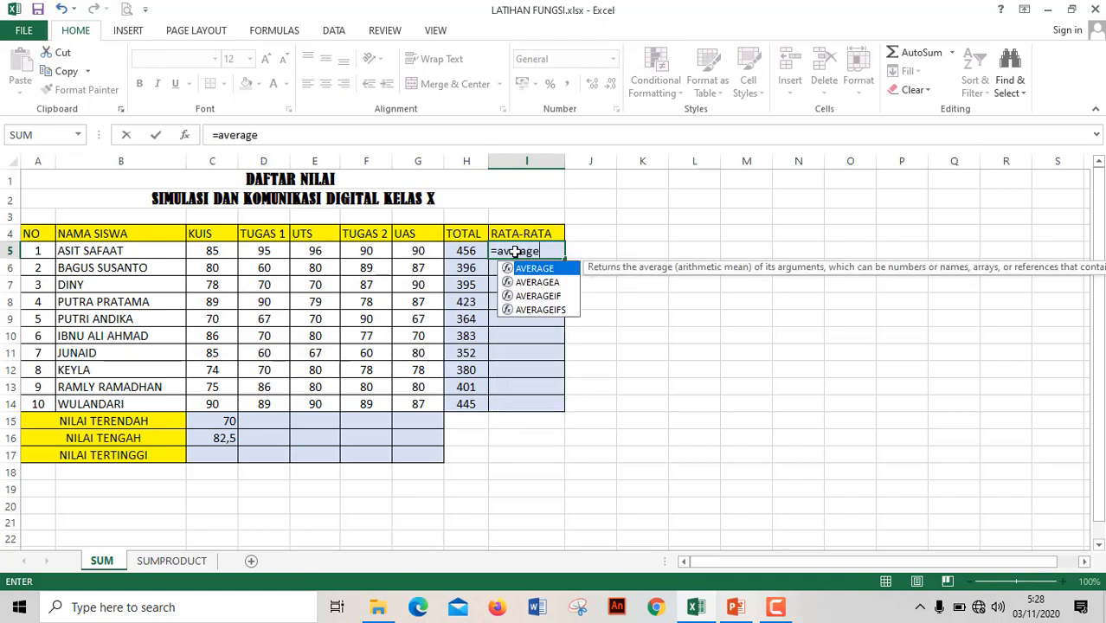
{"action": "type", "text": "("}
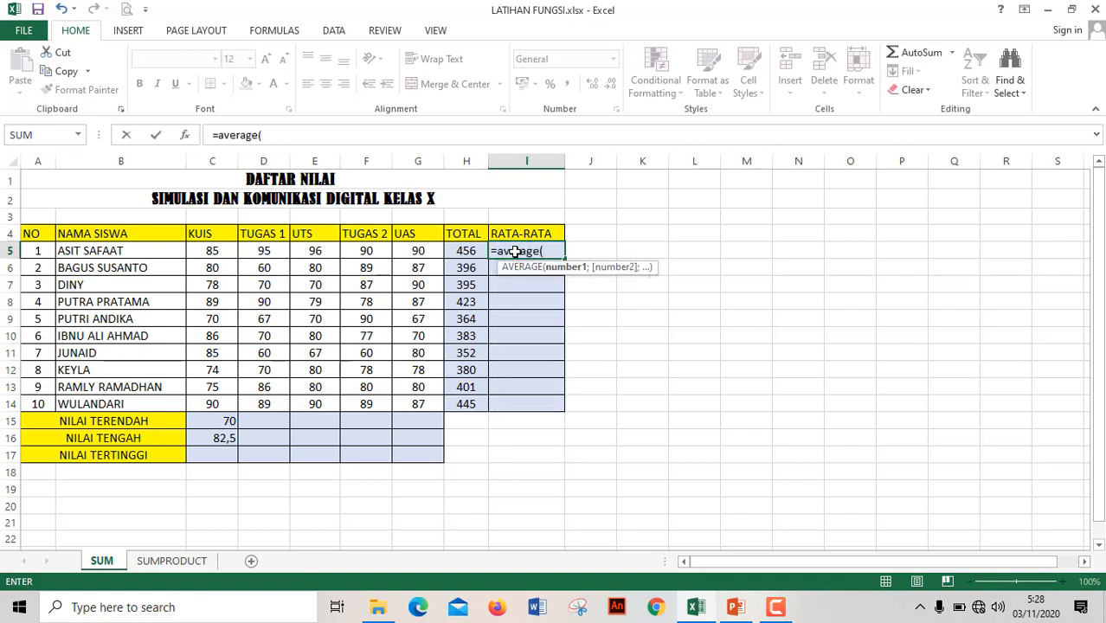
{"action": "left_click", "coordinate": [205, 250]}
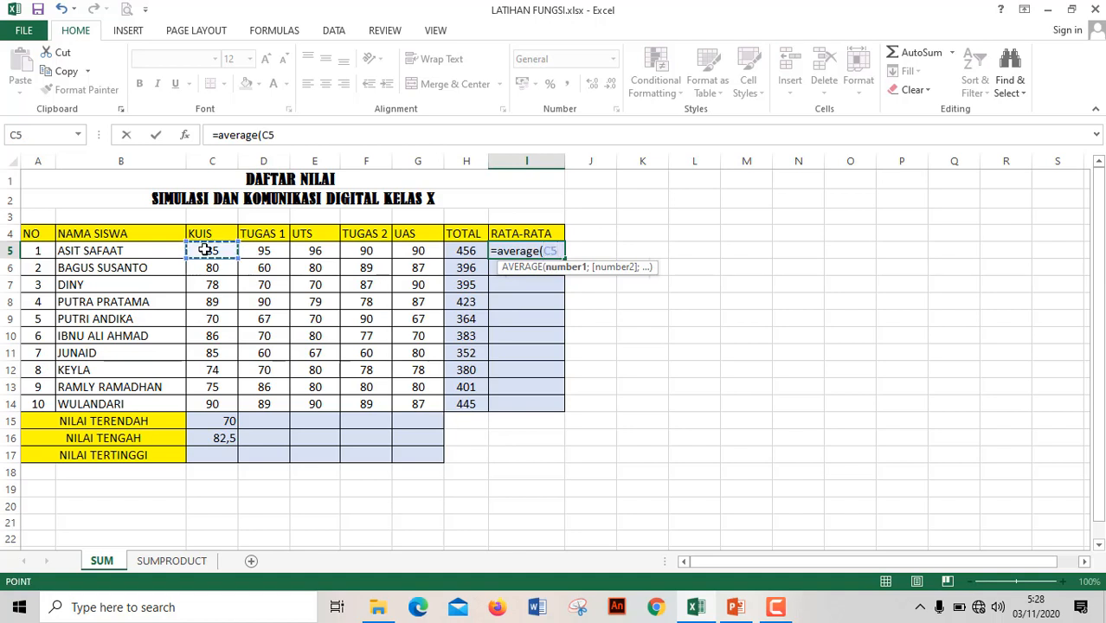
{"action": "left_click_drag", "start_coordinate": [205, 250], "coordinate": [428, 253]}
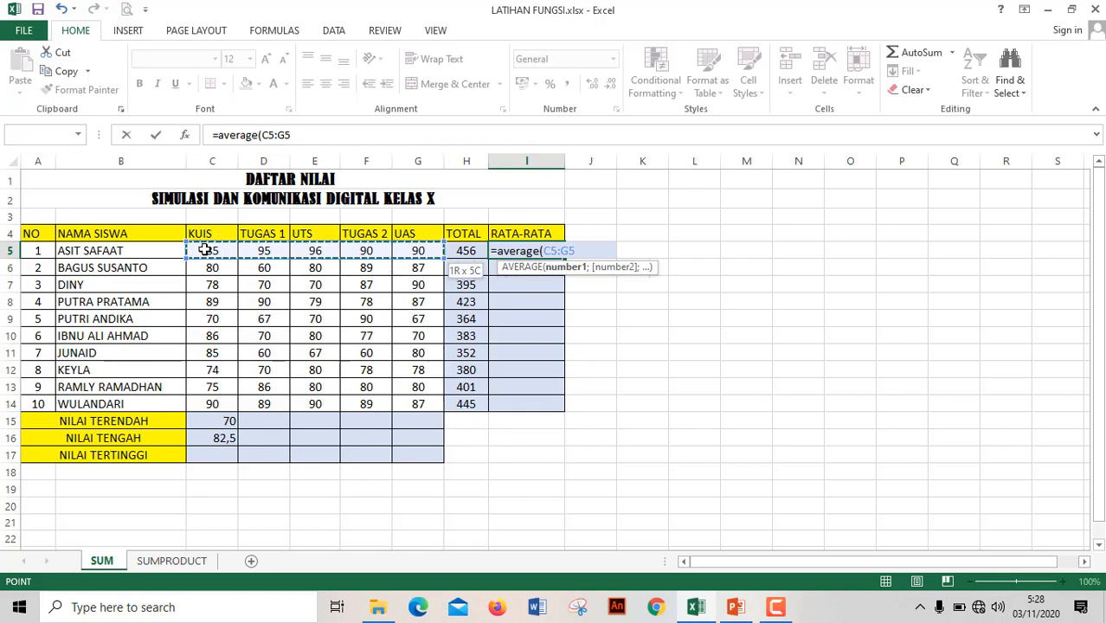
{"action": "type", "text": ")"}
{"action": "key", "text": "Return"}
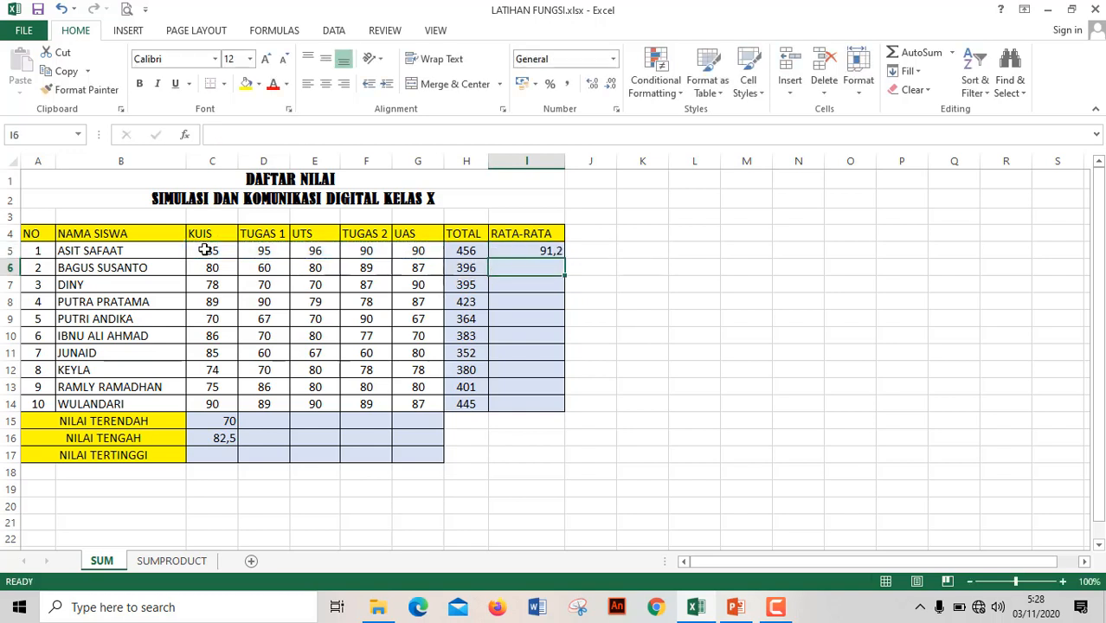
Fill the average formula from I5 down to I14 and centre the values horizontally
{"action": "left_click", "coordinate": [538, 252]}
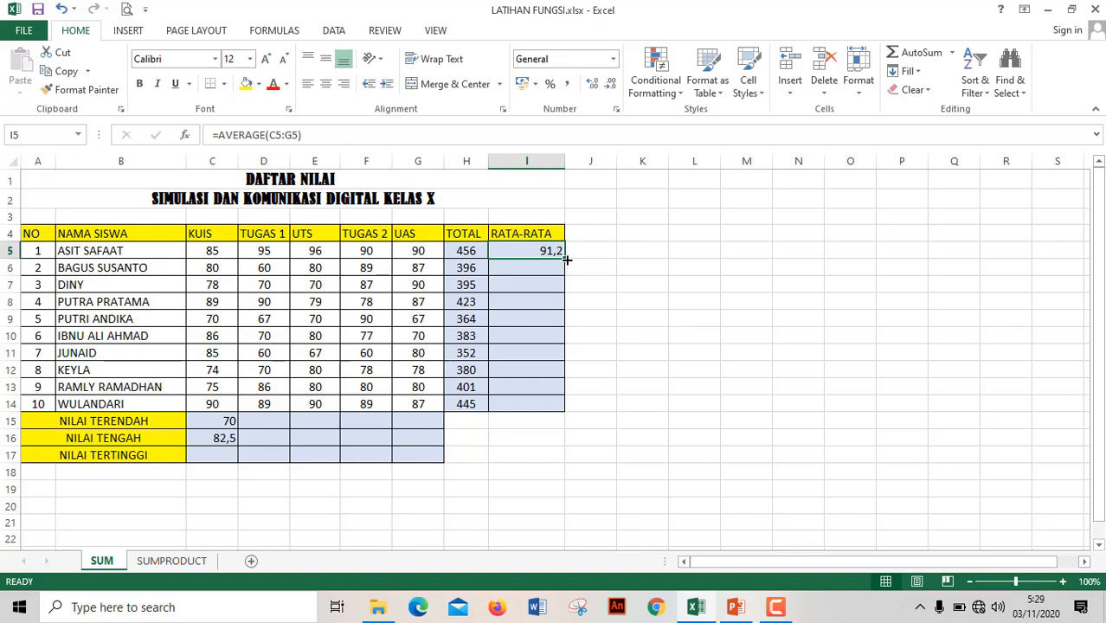
{"action": "left_click_drag", "start_coordinate": [566, 258], "coordinate": [571, 414]}
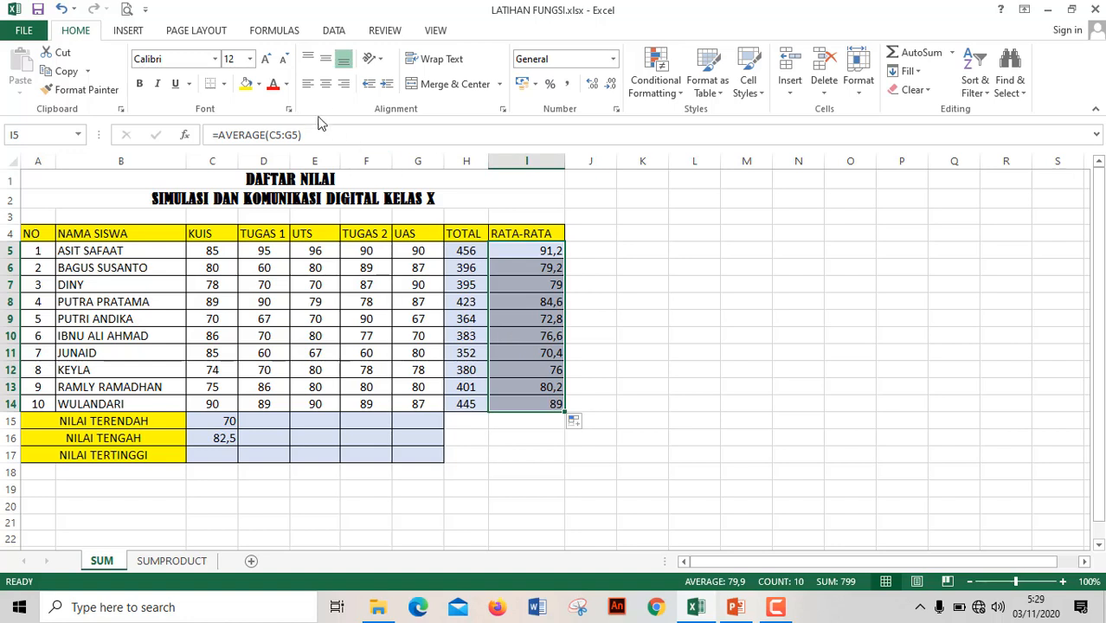
{"action": "left_click", "coordinate": [327, 89]}
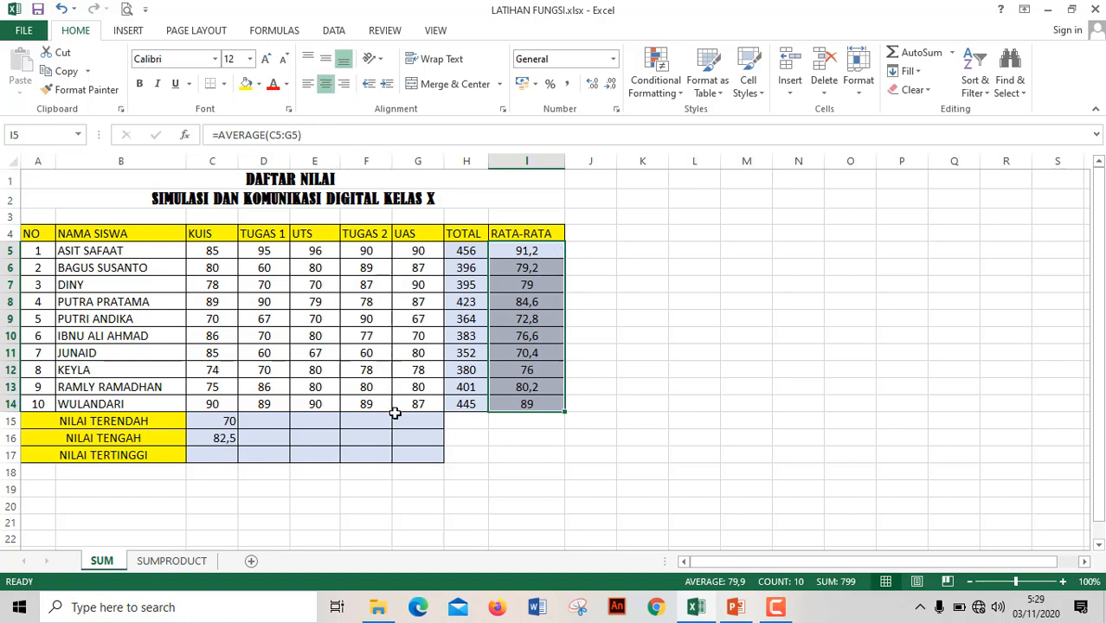
Clear the existing contents of C15:C16 and enter =MIN(C5:C14) in C15 for the lowest KUIS score
{"action": "left_click_drag", "start_coordinate": [220, 418], "coordinate": [220, 437]}
{"action": "key", "text": "Delete"}
{"action": "left_click", "coordinate": [214, 422]}
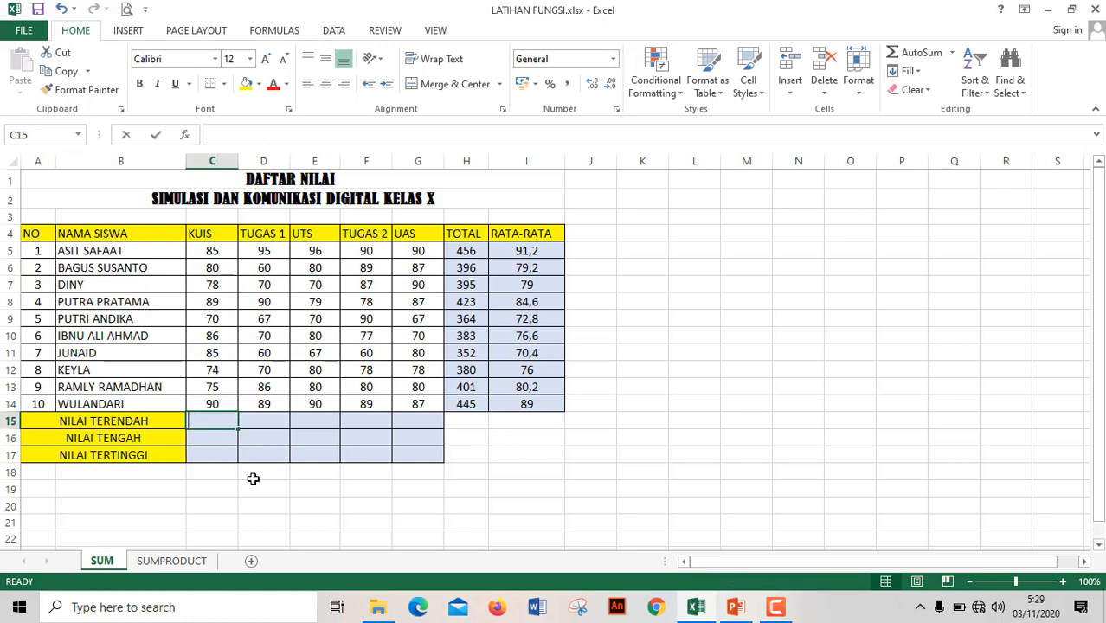
{"action": "type", "text": "=min"}
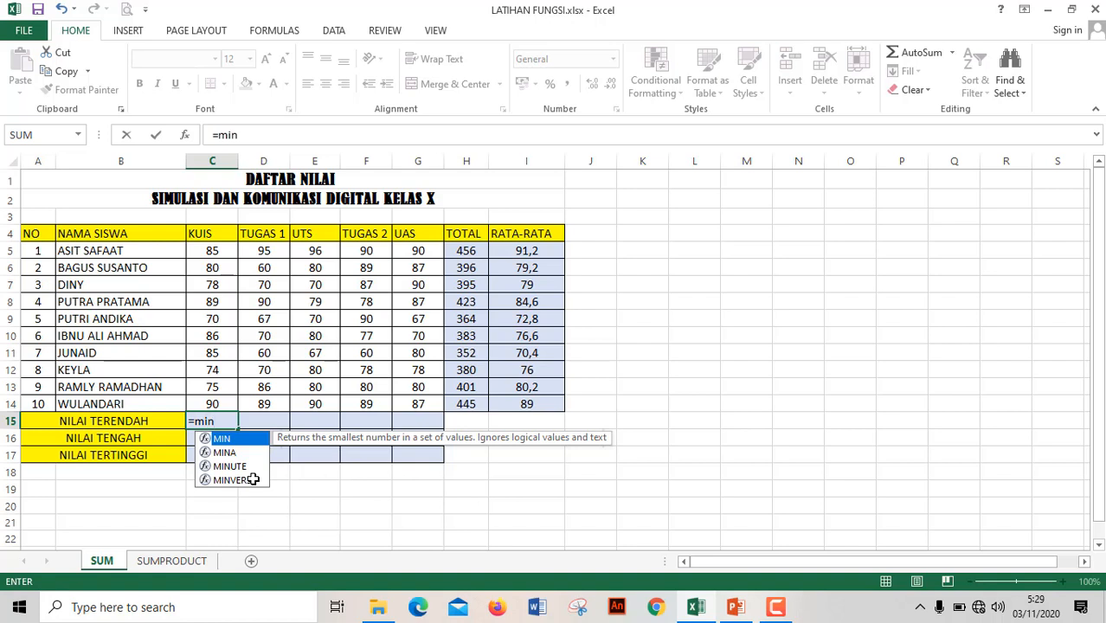
{"action": "type", "text": "("}
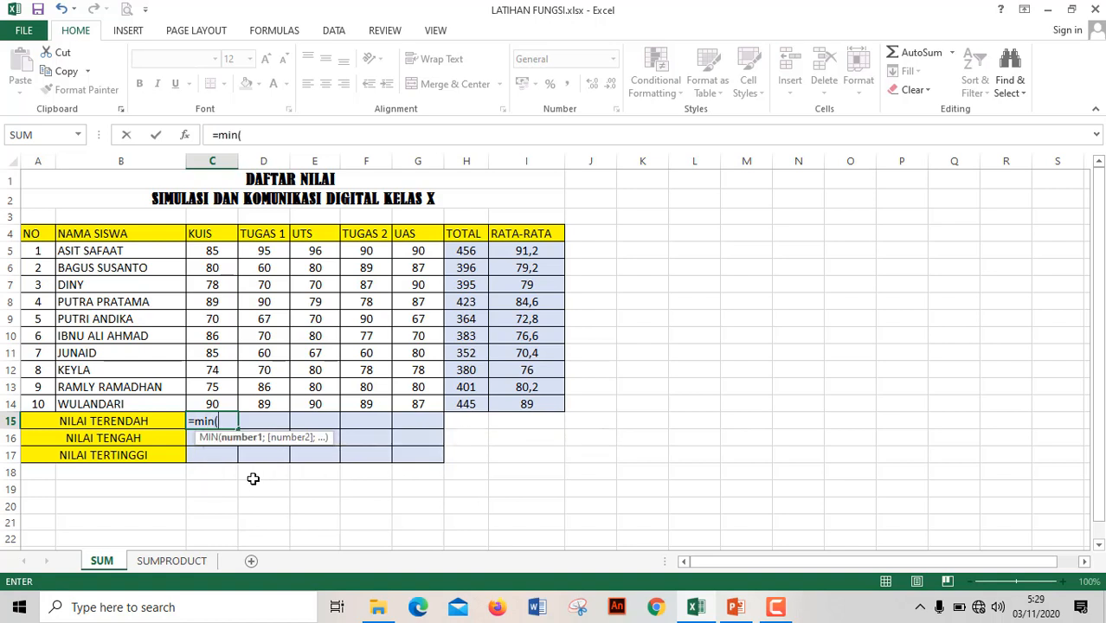
{"action": "left_click", "coordinate": [204, 251]}
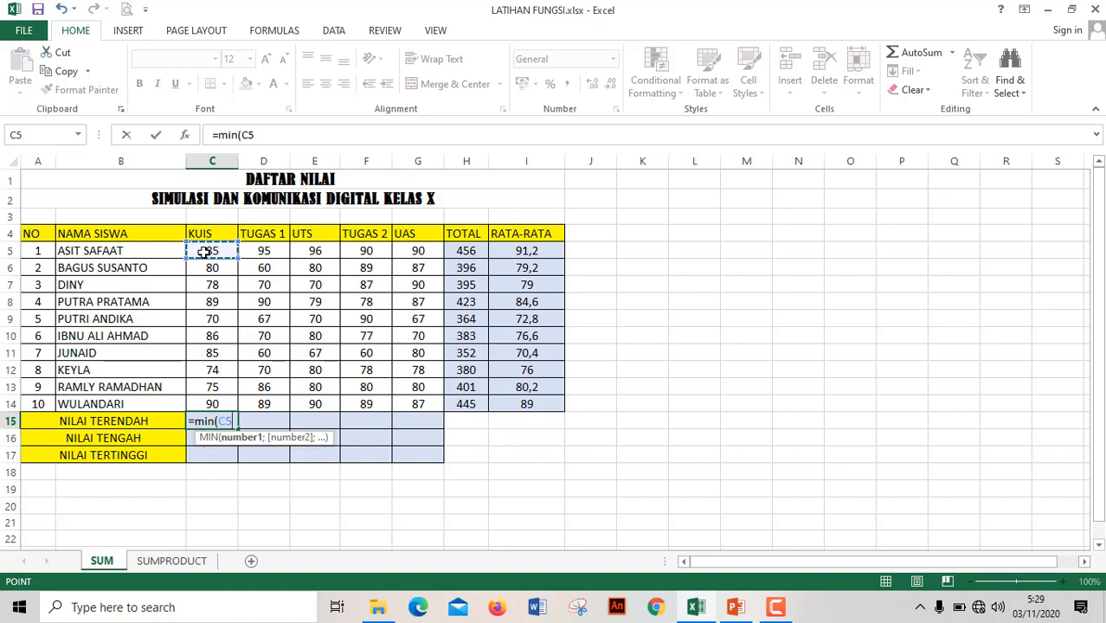
{"action": "key", "text": "shift+Down"}
{"action": "key", "text": "shift+Down"}
{"action": "key", "text": "shift+Down"}
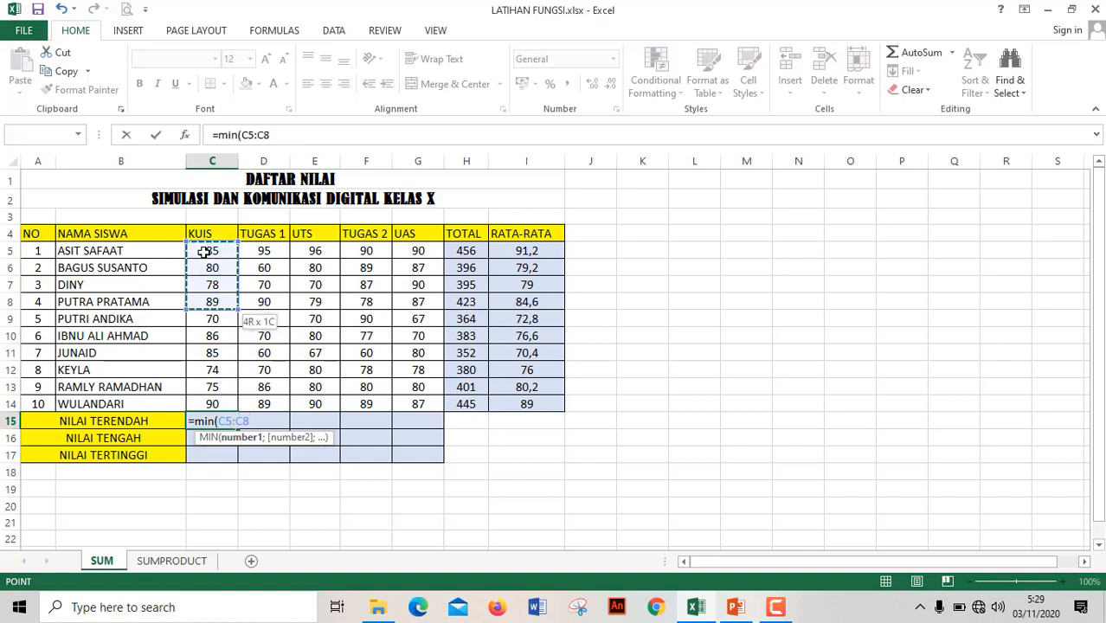
{"action": "key", "text": "shift+Down"}
{"action": "key", "text": "shift+Down"}
{"action": "key", "text": "shift+Down"}
{"action": "key", "text": "shift+Down"}
{"action": "key", "text": "shift+Down"}
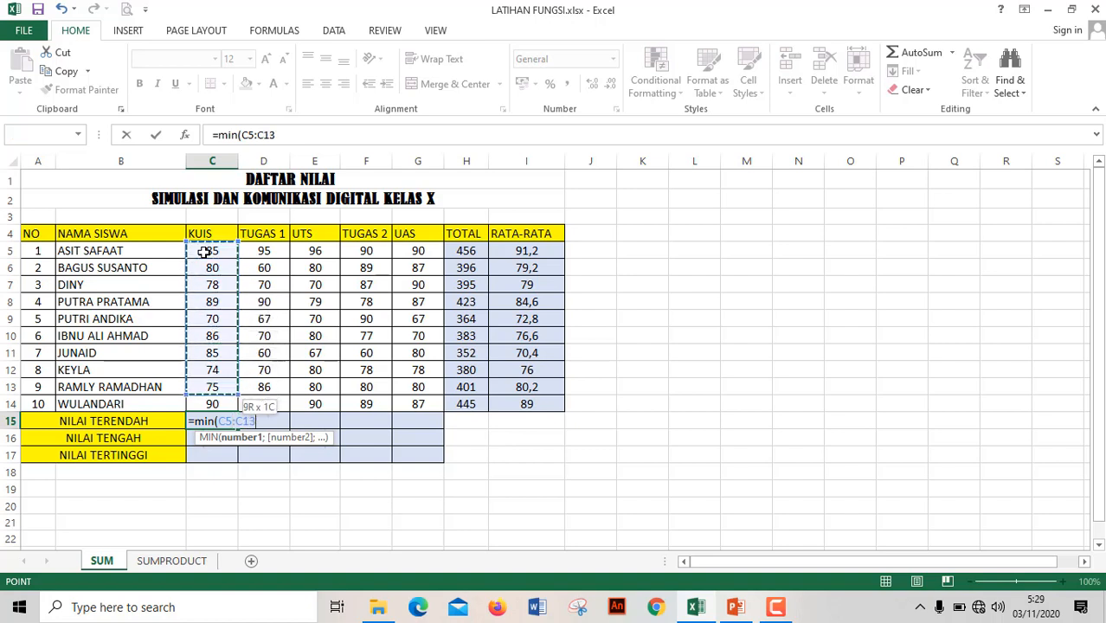
{"action": "key", "text": "shift+Down"}
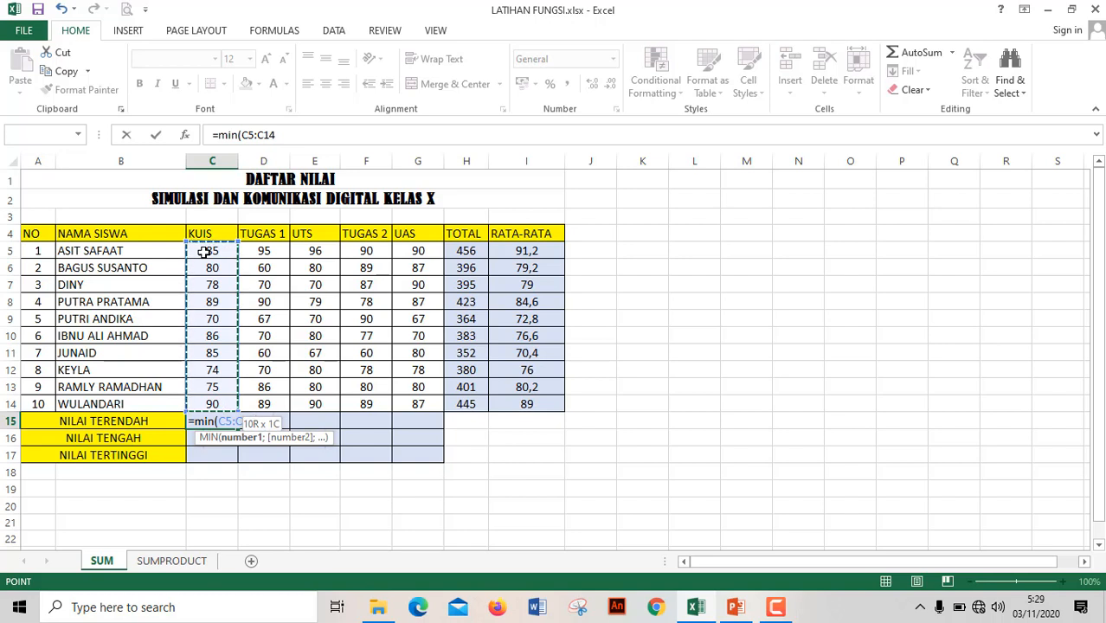
{"action": "type", "text": ")"}
{"action": "key", "text": "ctrl+Return"}
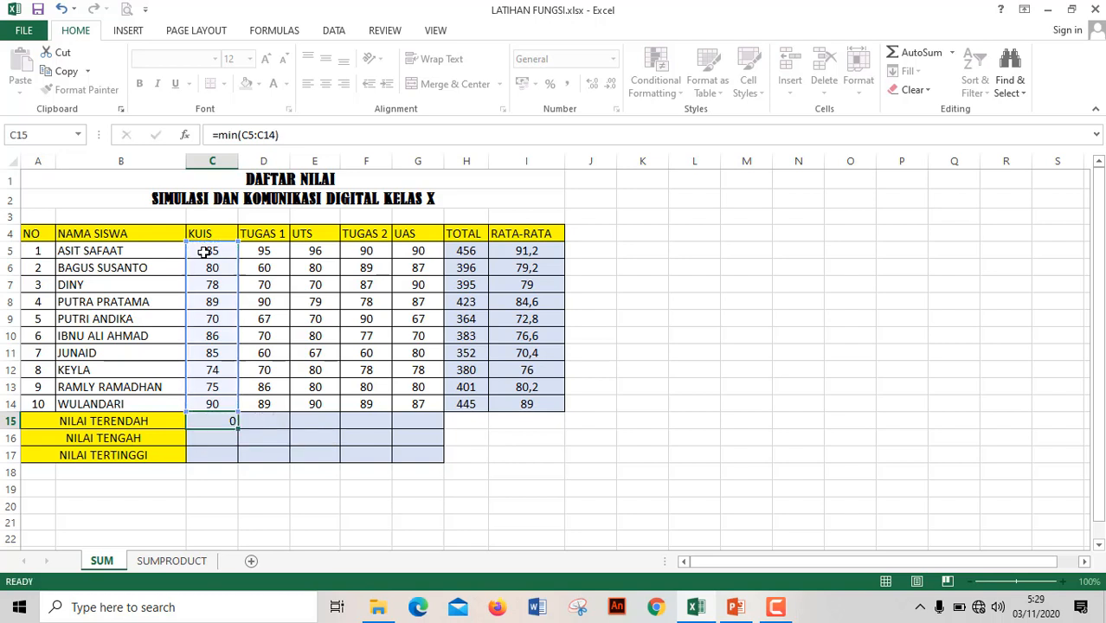
Fill the minimum formula from C15 across to G15 and centre the NILAI TERENDAH values
{"action": "left_click", "coordinate": [215, 421]}
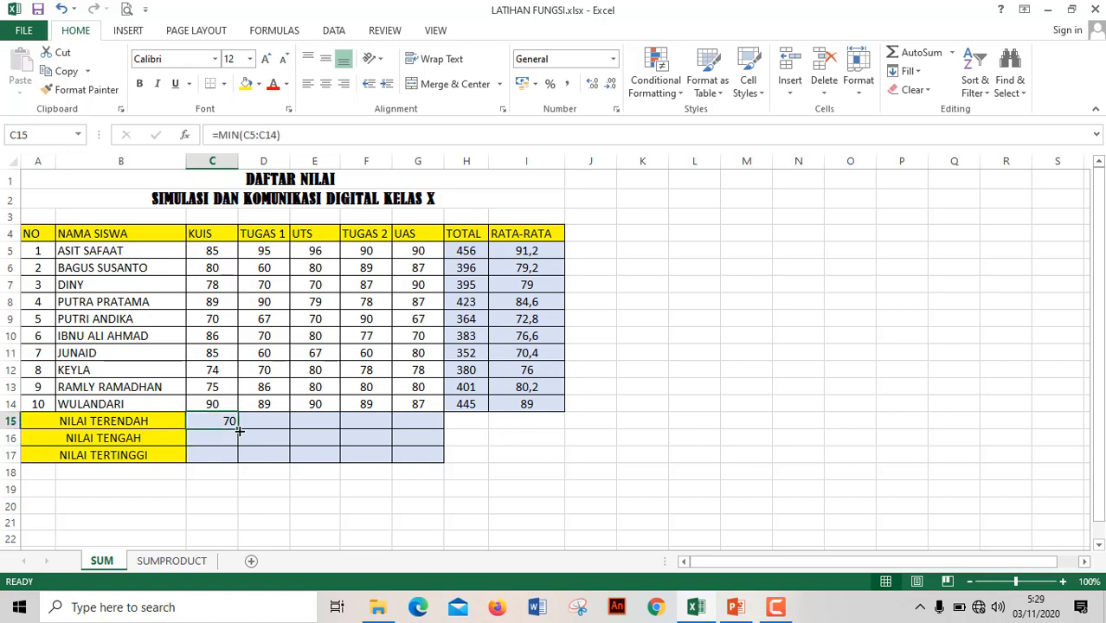
{"action": "left_click_drag", "start_coordinate": [238, 429], "coordinate": [432, 426]}
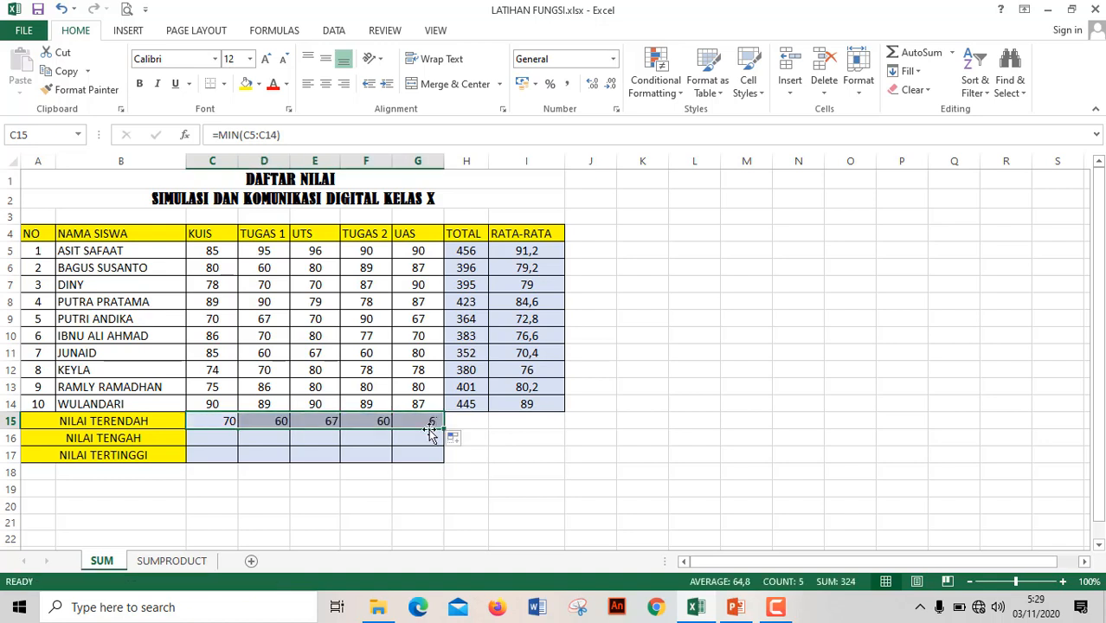
{"action": "left_click", "coordinate": [325, 83]}
Enter =MEDIAN(C5:C14) in C16 for the middle KUIS score
{"action": "left_click", "coordinate": [223, 435]}
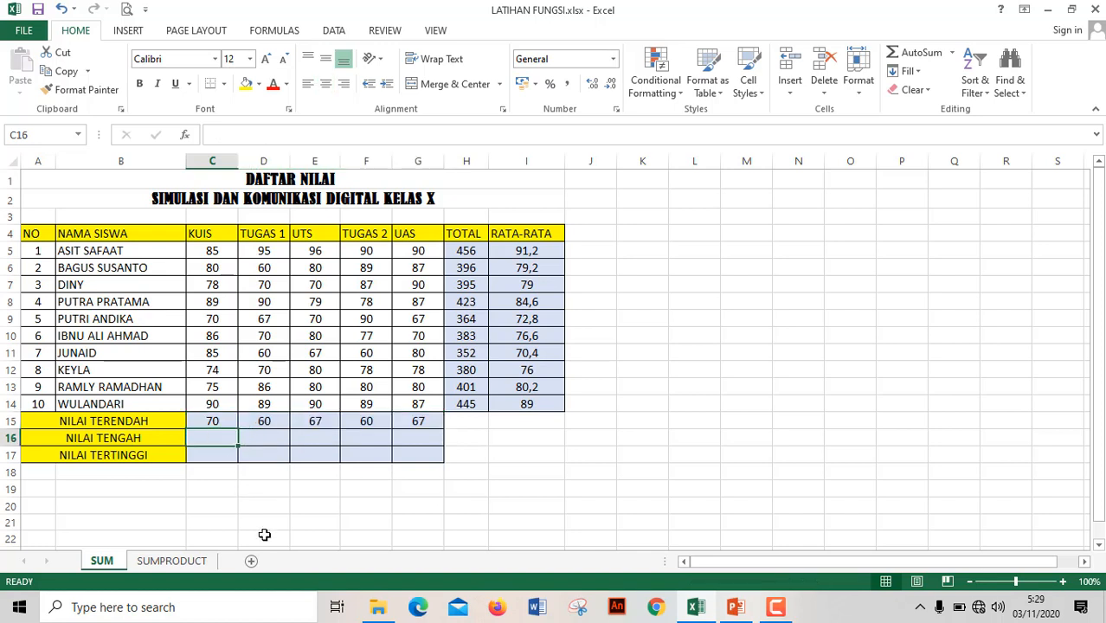
{"action": "type", "text": "=medi"}
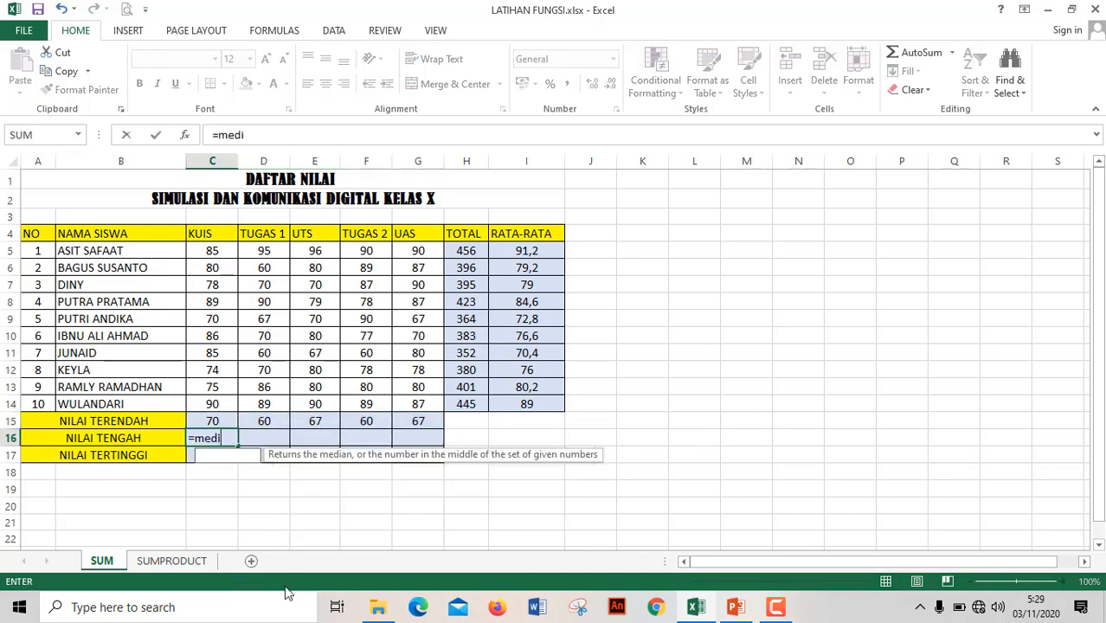
{"action": "type", "text": "an("}
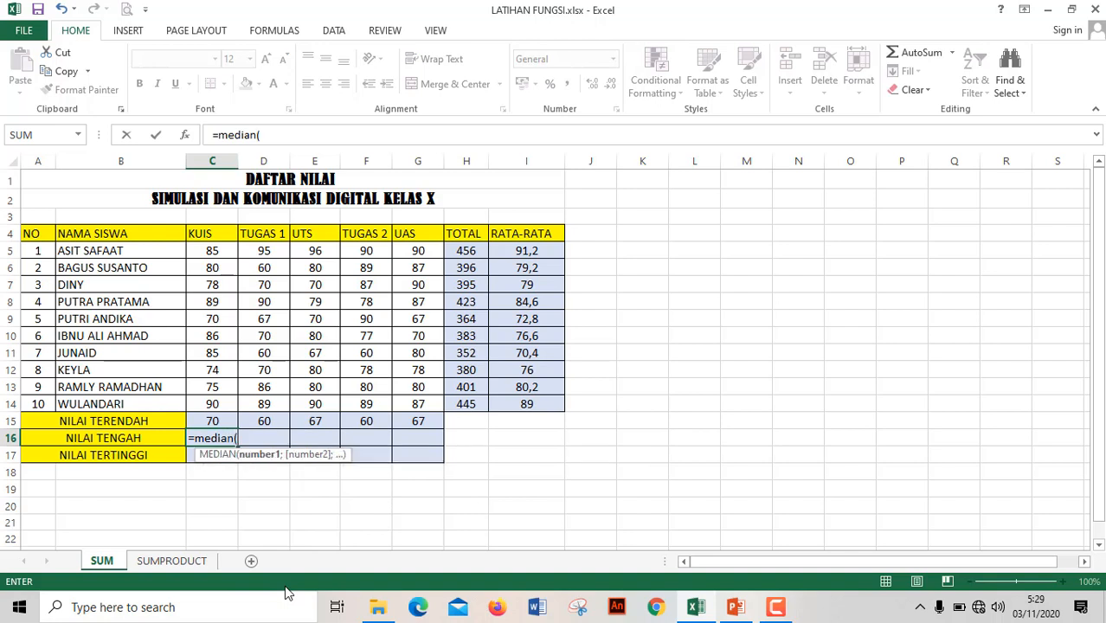
{"action": "left_click", "coordinate": [207, 252]}
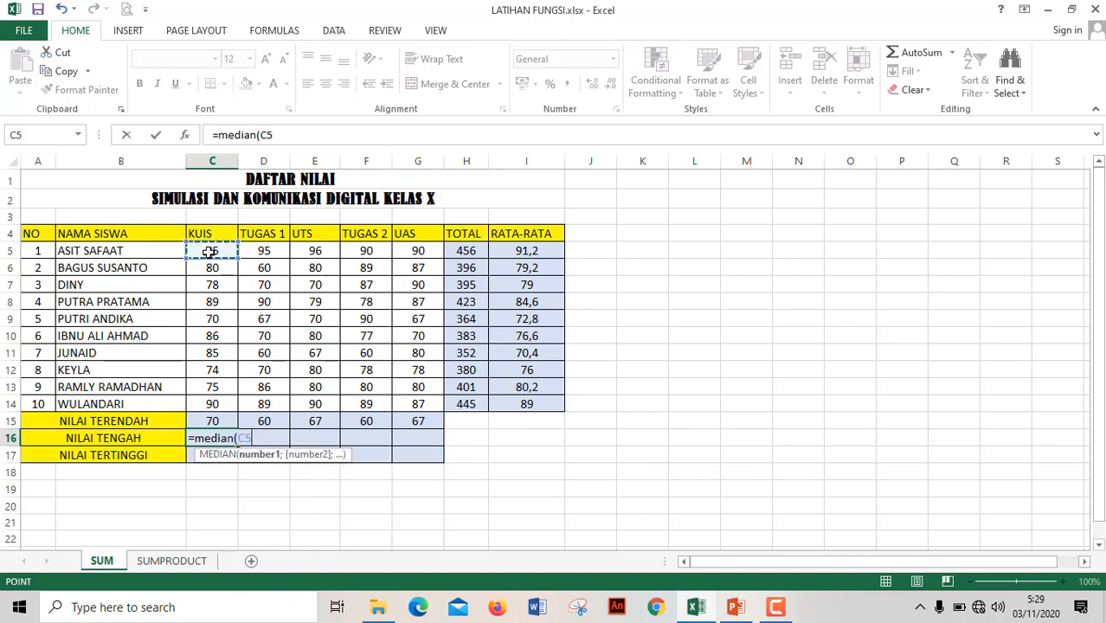
{"action": "key", "text": "shift+Down"}
{"action": "key", "text": "shift+Down"}
{"action": "key", "text": "shift+Down"}
{"action": "key", "text": "shift+Down"}
{"action": "key", "text": "shift+Down"}
{"action": "key", "text": "shift+Down"}
{"action": "key", "text": "shift+Down"}
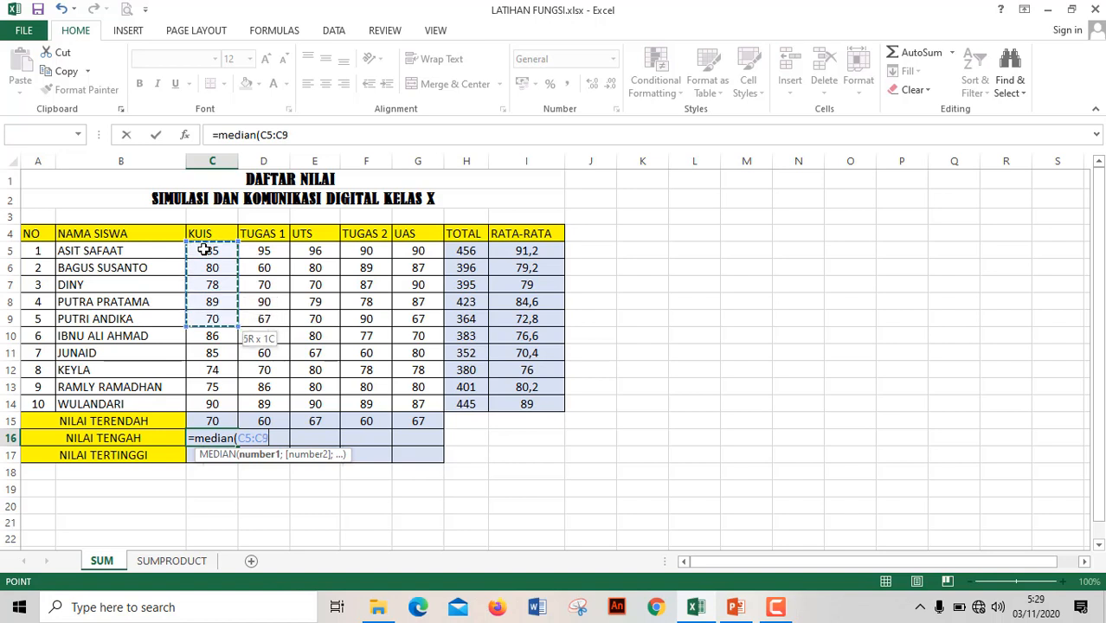
{"action": "key", "text": "shift+Down"}
{"action": "key", "text": "shift+Down"}
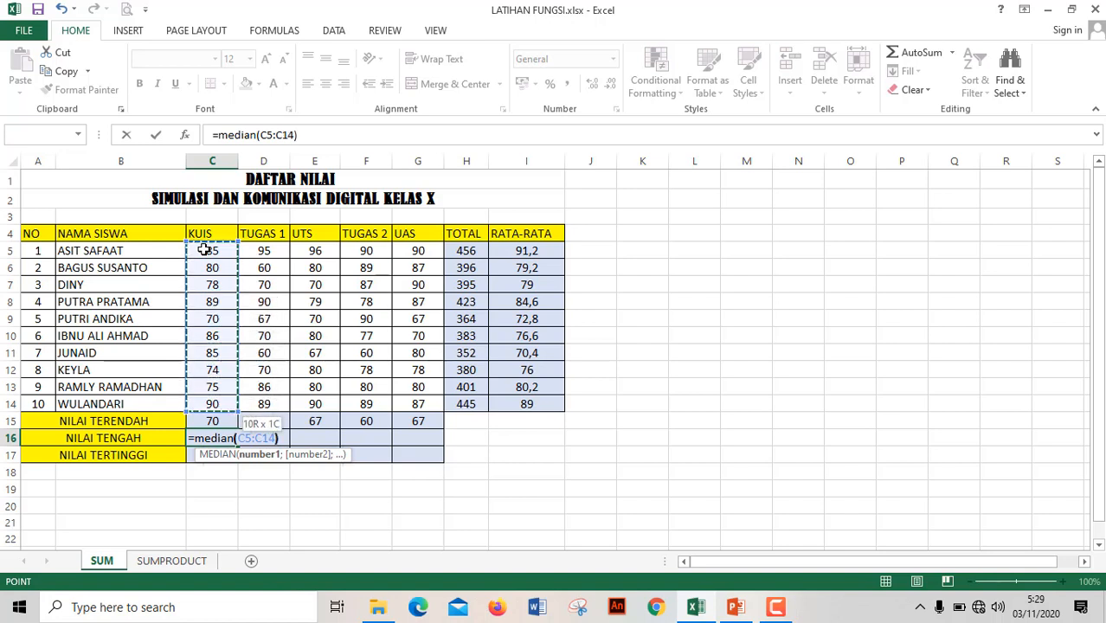
{"action": "type", "text": ")"}
{"action": "key", "text": "Return"}
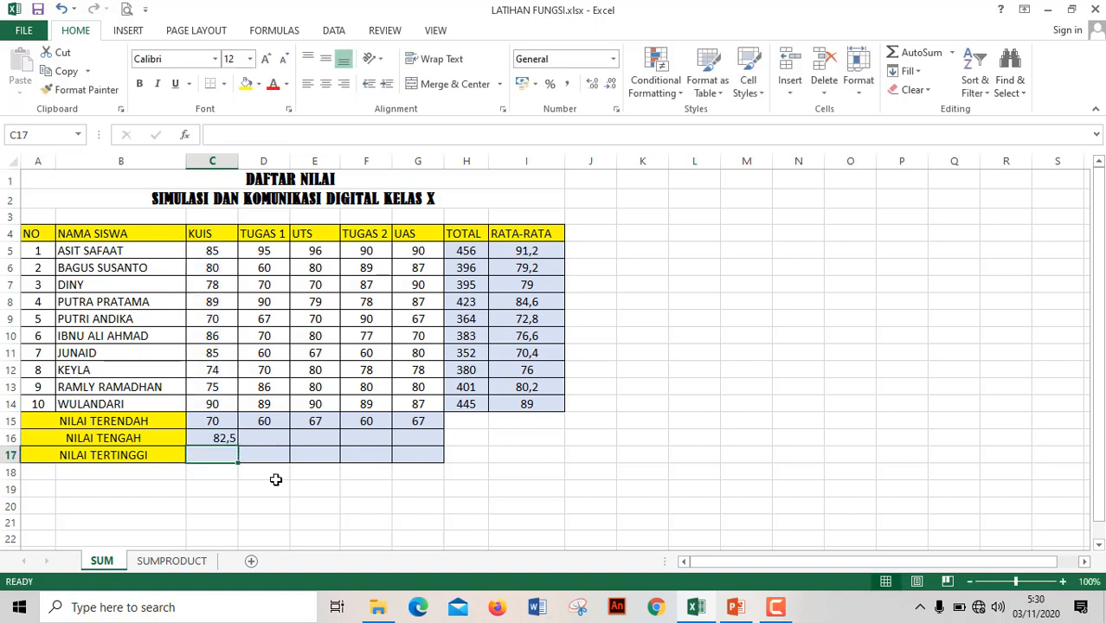
Fill the median formula from C16 across the NILAI TENGAH row to G16
{"action": "left_click", "coordinate": [201, 437]}
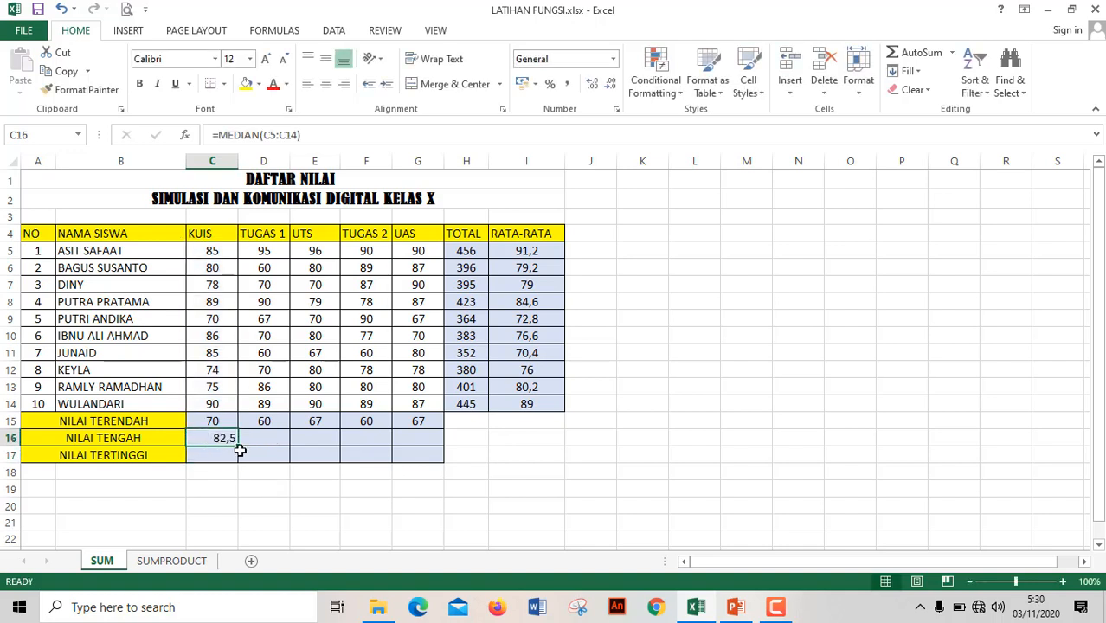
{"action": "left_click_drag", "start_coordinate": [241, 447], "coordinate": [450, 452]}
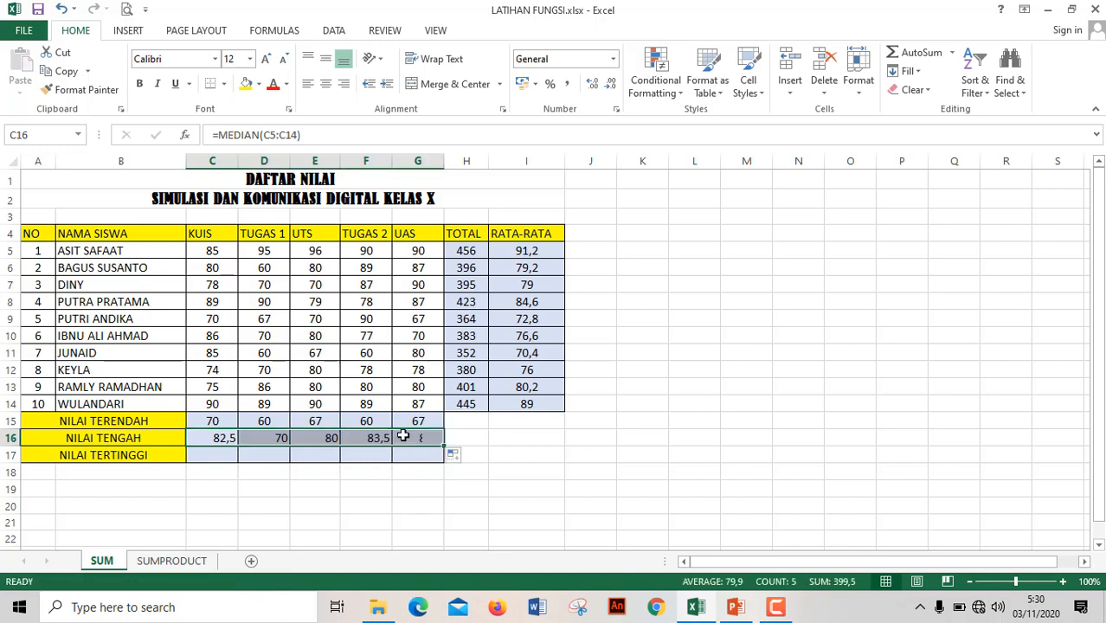
Centre the NILAI TENGAH values and enter =MAX(C5:C14) in C17 for the highest KUIS score
{"action": "left_click", "coordinate": [326, 84]}
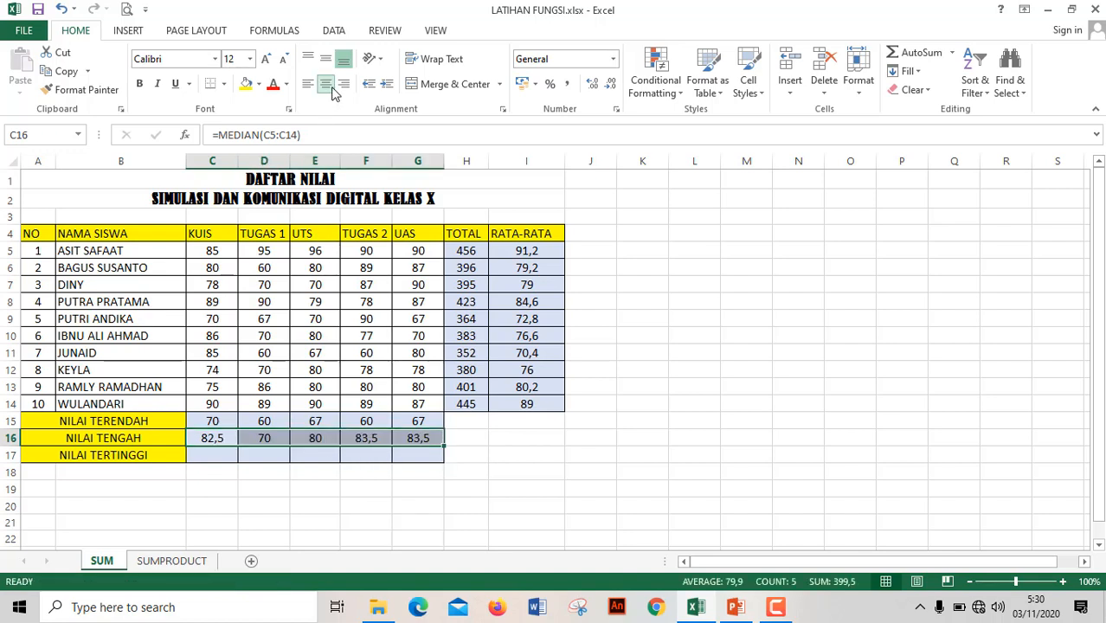
{"action": "left_click", "coordinate": [229, 454]}
{"action": "type", "text": "=max"}
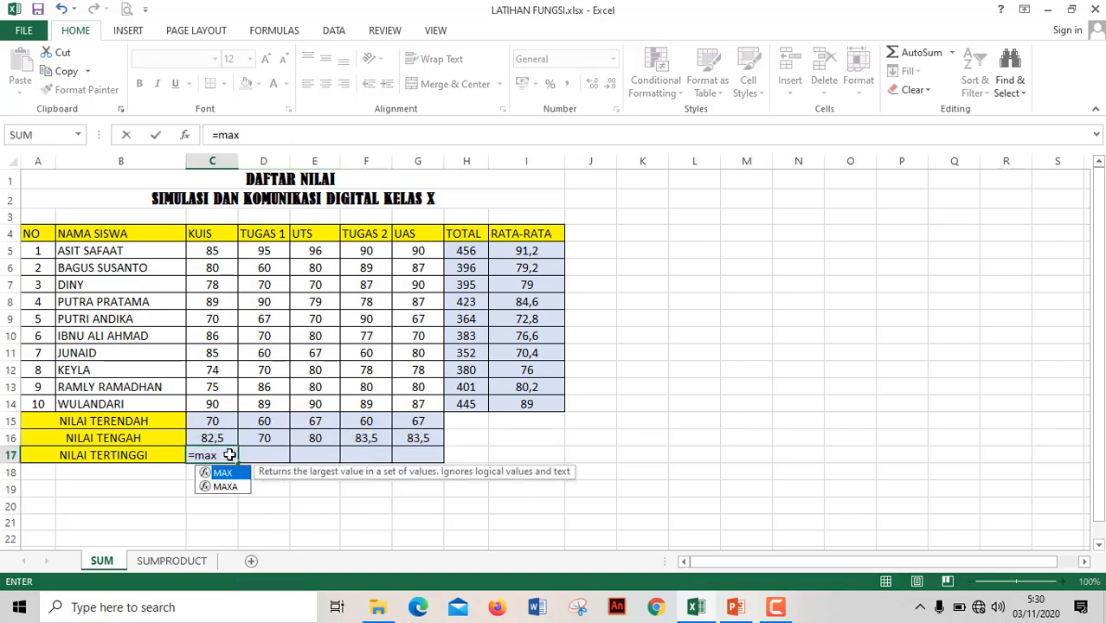
{"action": "type", "text": "("}
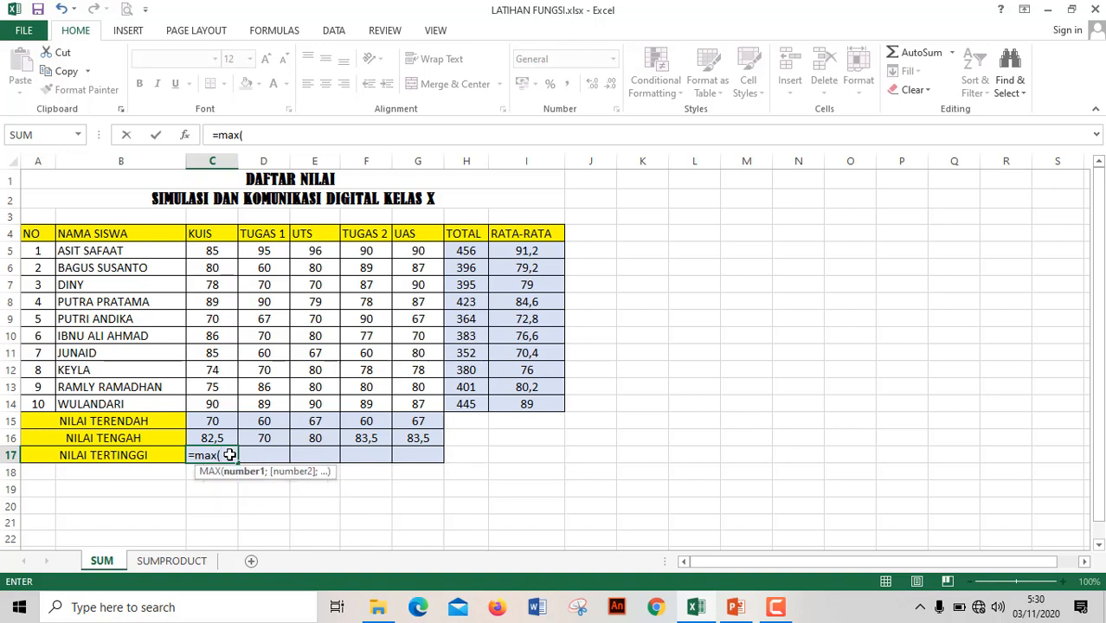
{"action": "left_click", "coordinate": [217, 248]}
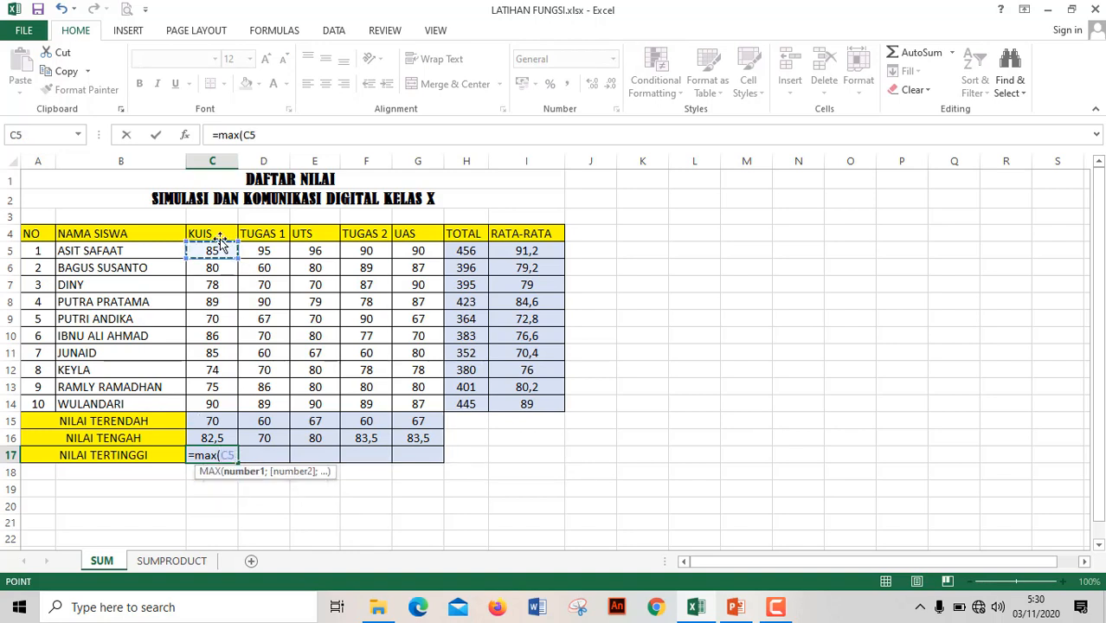
{"action": "key", "text": "shift+Down"}
{"action": "key", "text": "shift+Down"}
{"action": "key", "text": "shift+Down"}
{"action": "key", "text": "shift+Down"}
{"action": "key", "text": "shift+Down"}
{"action": "key", "text": "shift+Down"}
{"action": "key", "text": "shift+Down"}
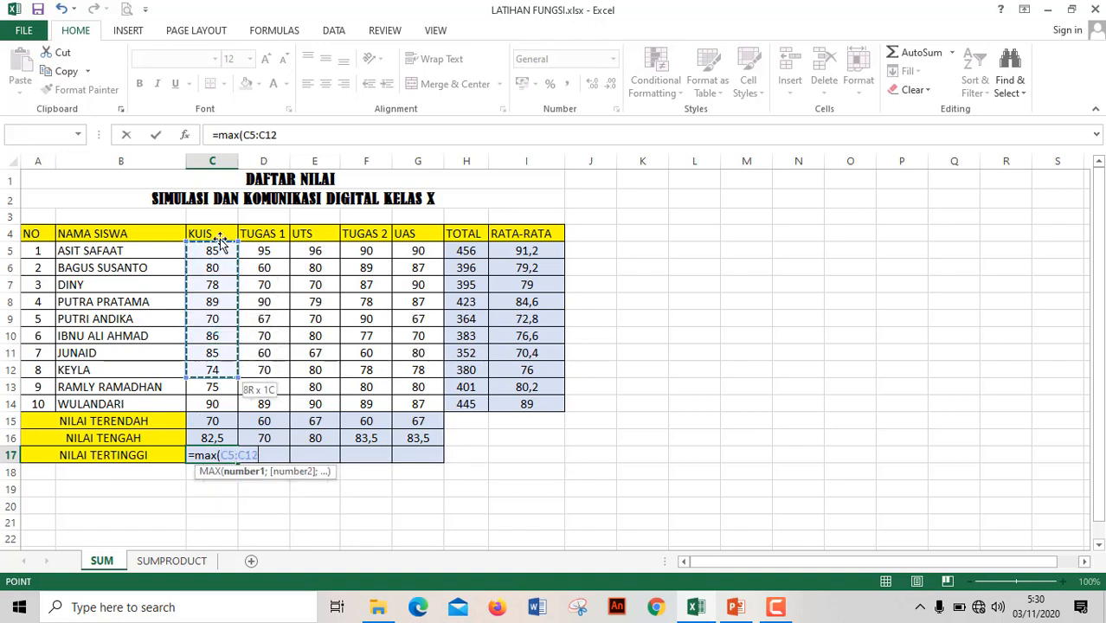
{"action": "key", "text": "shift+Down"}
{"action": "key", "text": "shift+Down"}
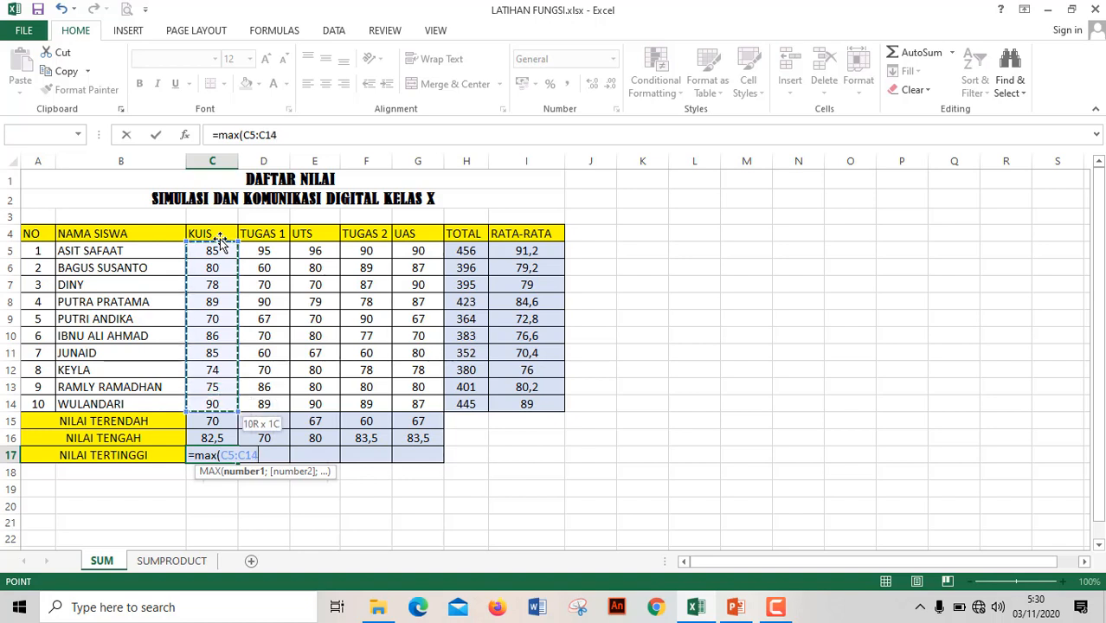
{"action": "type", "text": ")"}
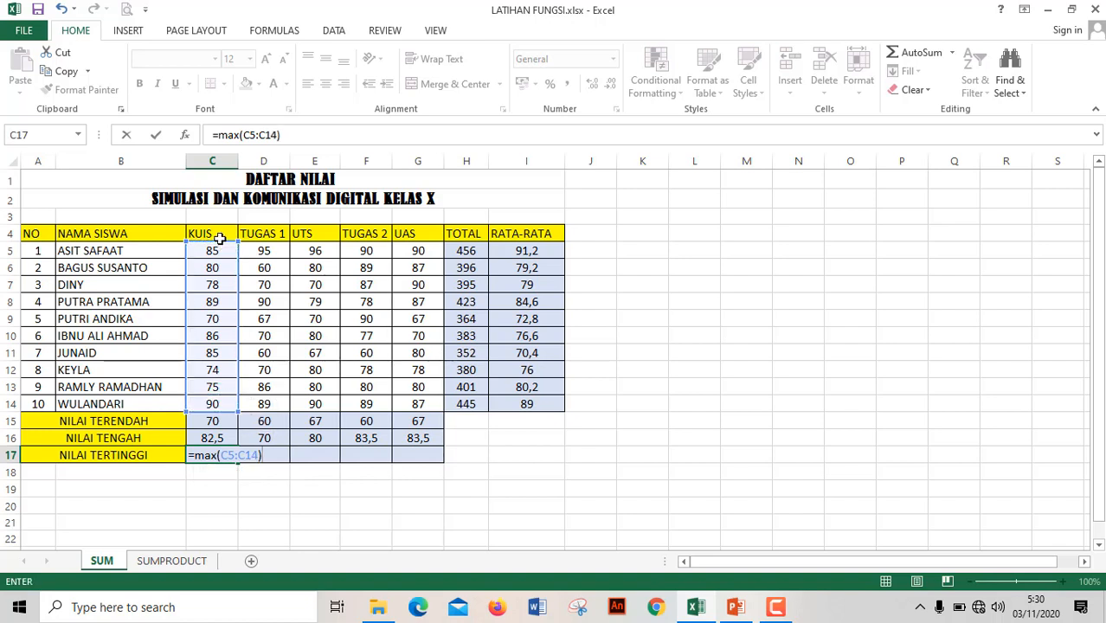
{"action": "key", "text": "Return"}
Fill the maximum formula from C17 across to G17 and centre the NILAI TERTINGGI values
{"action": "left_click", "coordinate": [215, 455]}
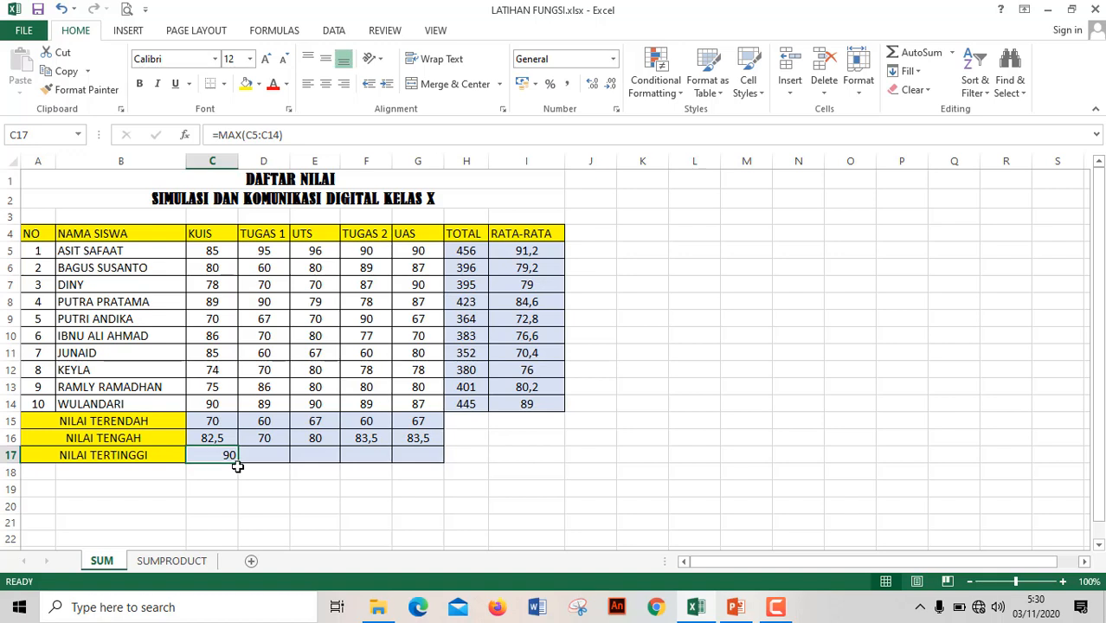
{"action": "left_click_drag", "start_coordinate": [239, 462], "coordinate": [424, 454]}
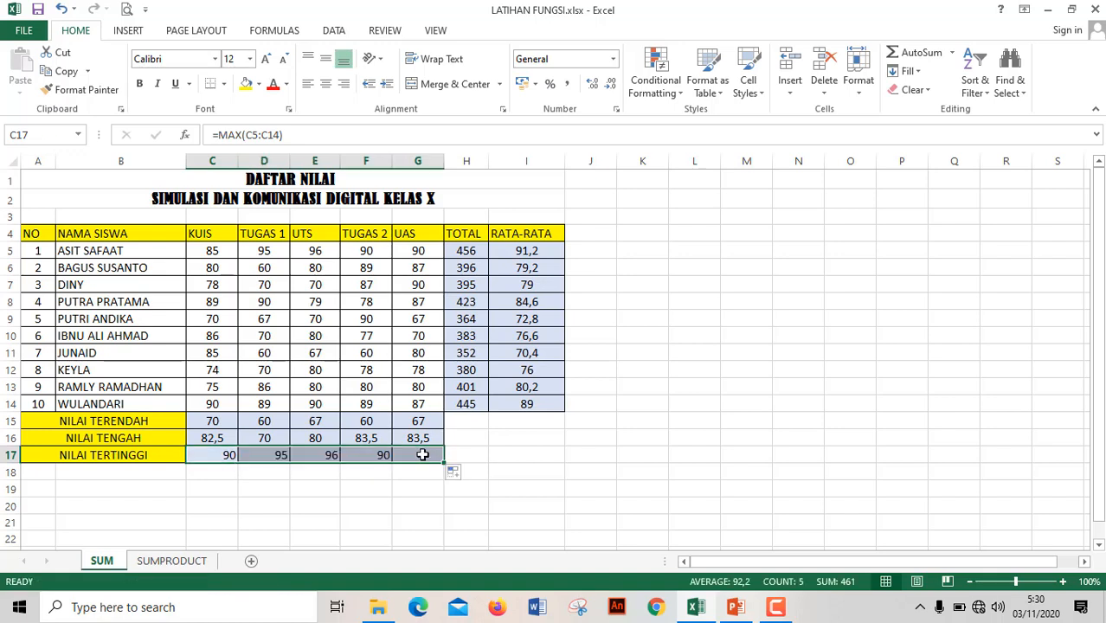
{"action": "left_click", "coordinate": [325, 84]}
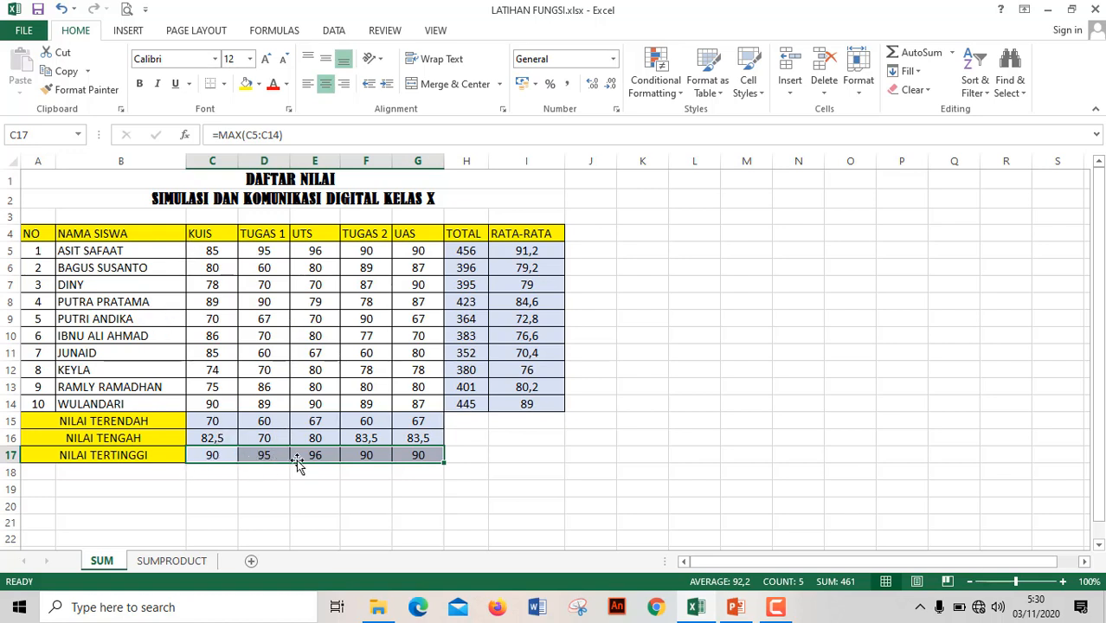
On the SUMPRODUCT sheet, clear the SKOR AKHIR cell I7 and begin a SUMPRODUCT formula there
{"action": "left_click", "coordinate": [172, 562]}
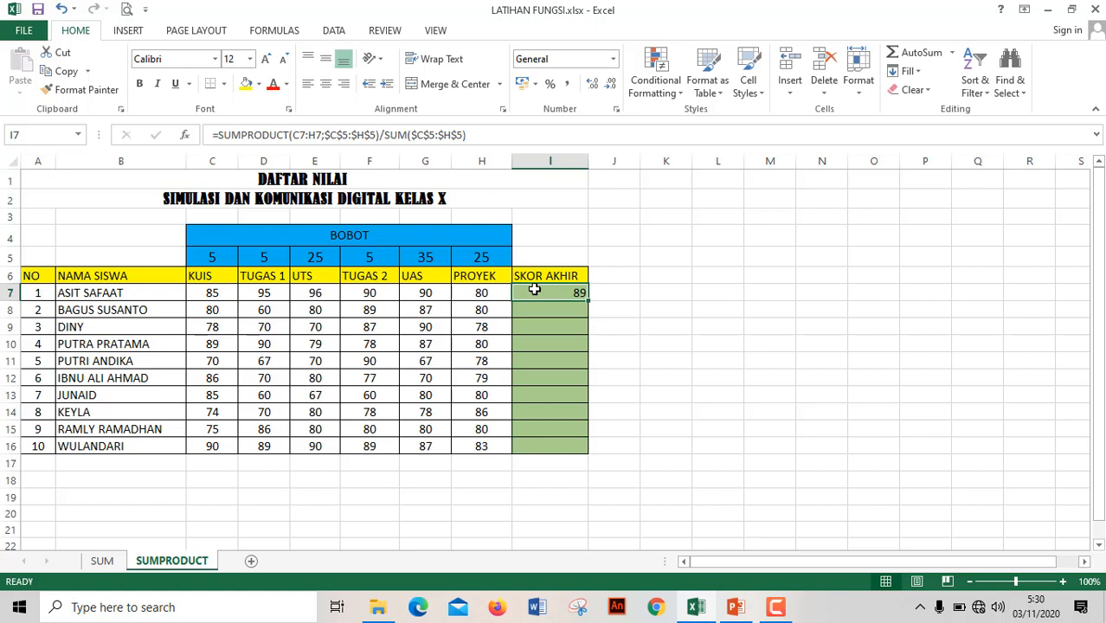
{"action": "key", "text": "Delete"}
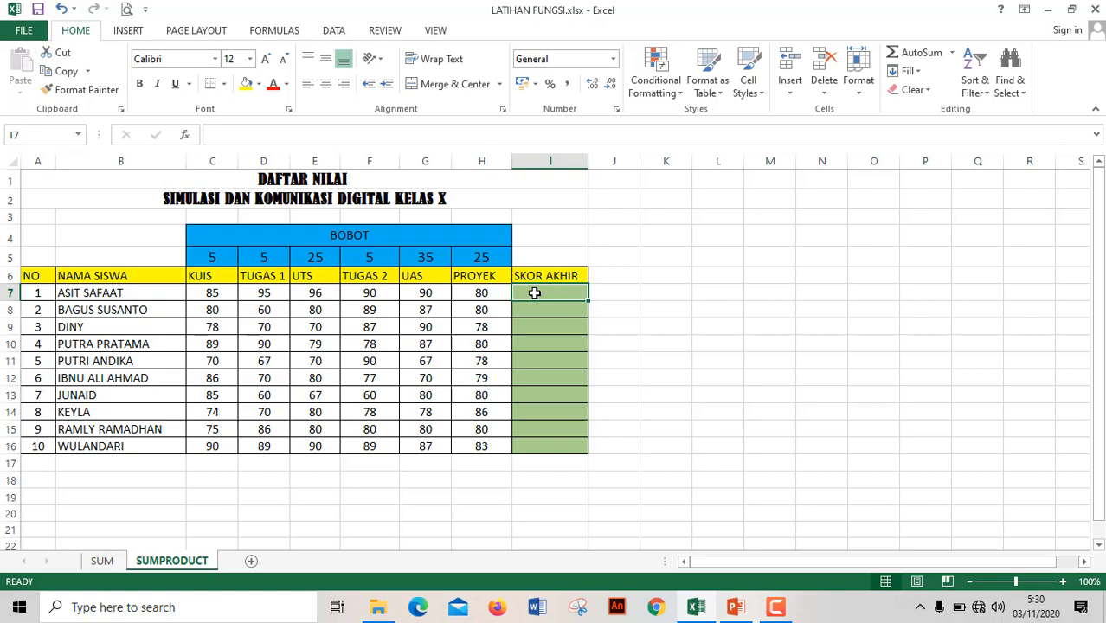
{"action": "type", "text": "="}
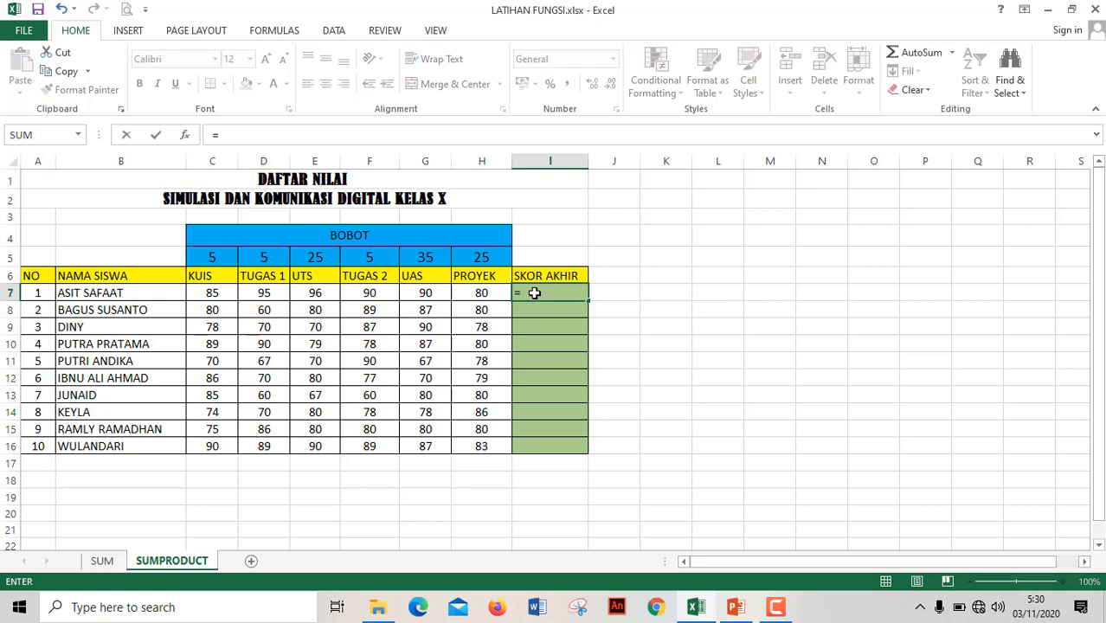
{"action": "type", "text": "sum"}
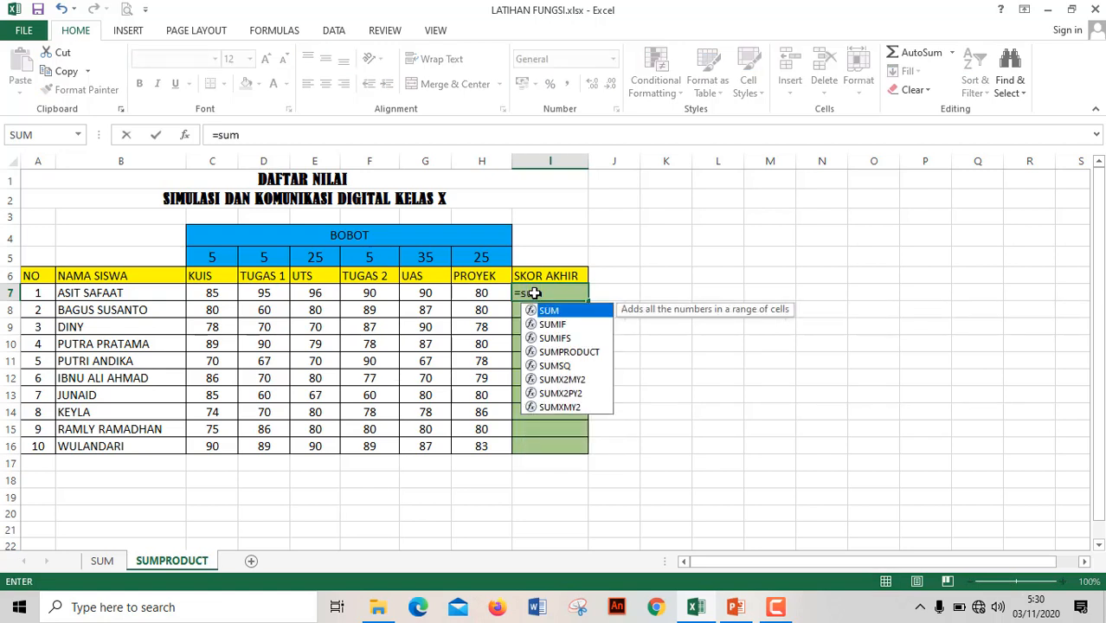
{"action": "double_click", "coordinate": [572, 352]}
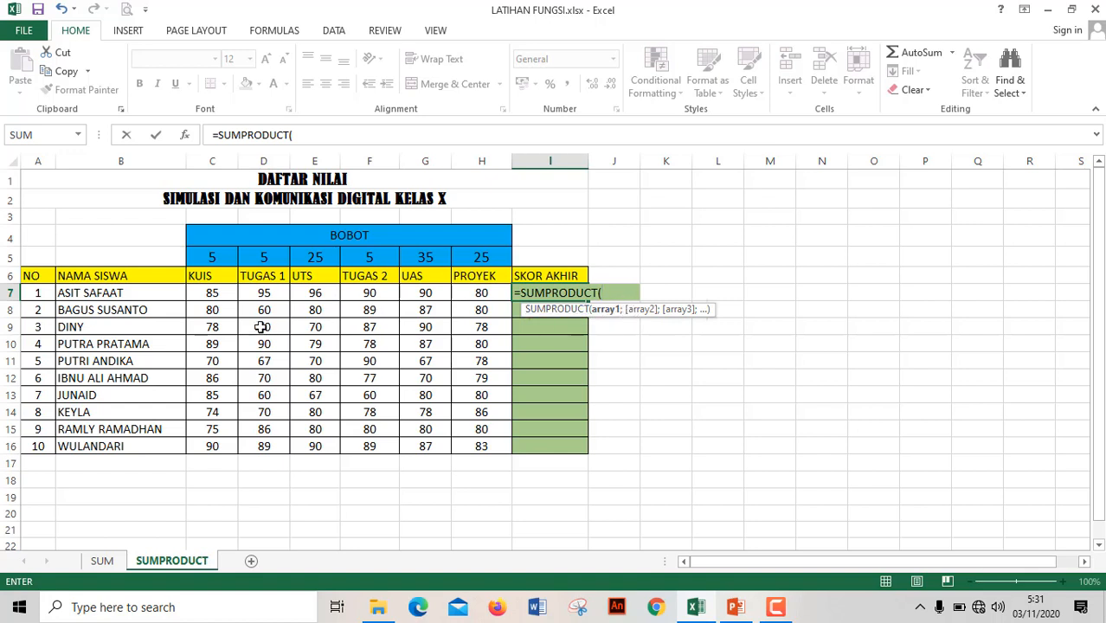
Give the I7 SUMPRODUCT formula the scores C7:H7 and the absolute BOBOT weights $C$5:$H$5 as its arrays
{"action": "left_click", "coordinate": [204, 294]}
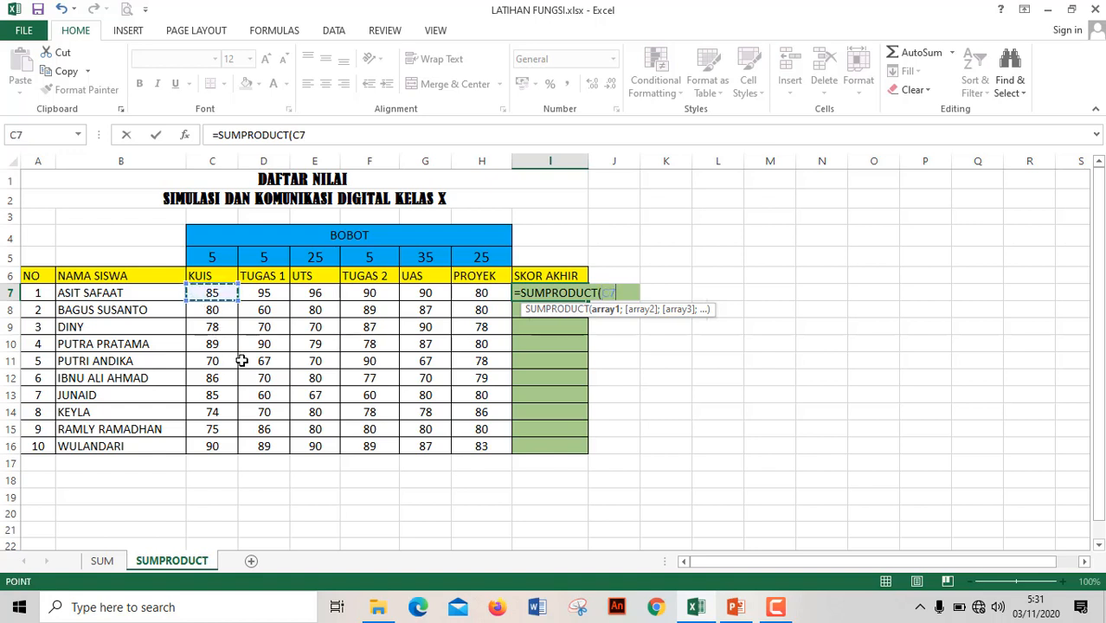
{"action": "key", "text": "shift+Right"}
{"action": "key", "text": "shift+Right"}
{"action": "key", "text": "shift+Right"}
{"action": "key", "text": "shift+Right"}
{"action": "key", "text": "shift+Right"}
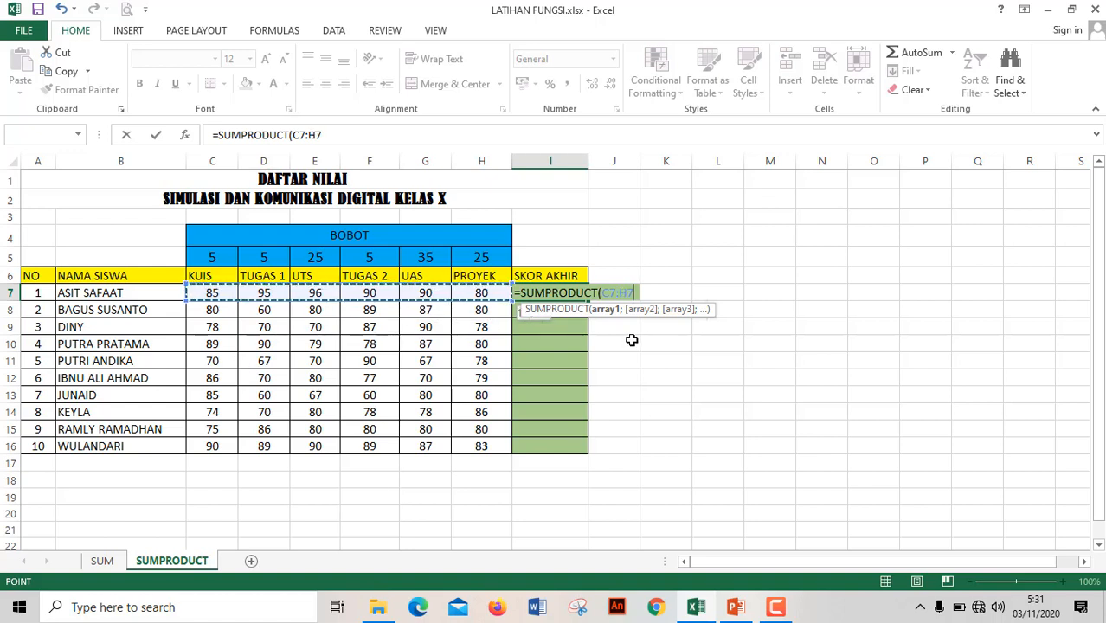
{"action": "type", "text": ";"}
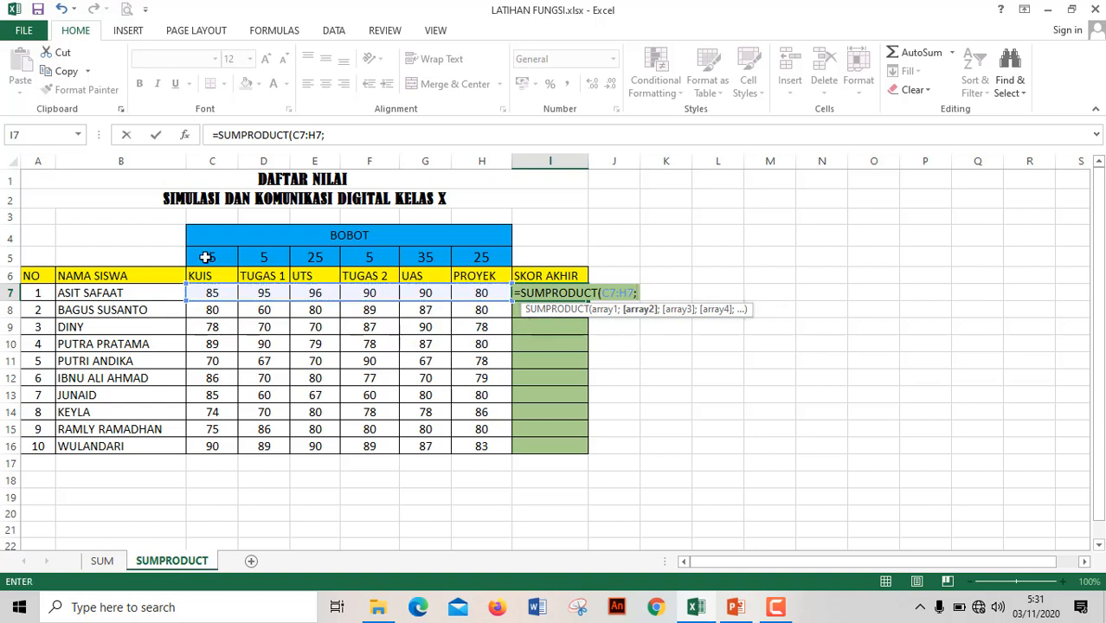
{"action": "left_click_drag", "start_coordinate": [206, 257], "coordinate": [481, 257]}
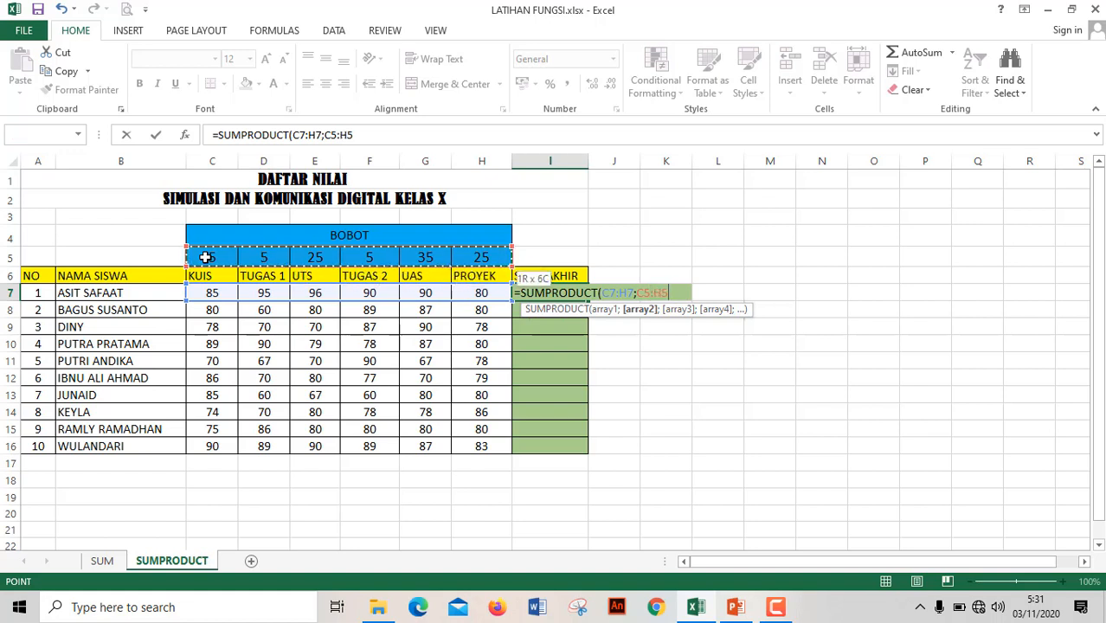
{"action": "key", "text": "F4"}
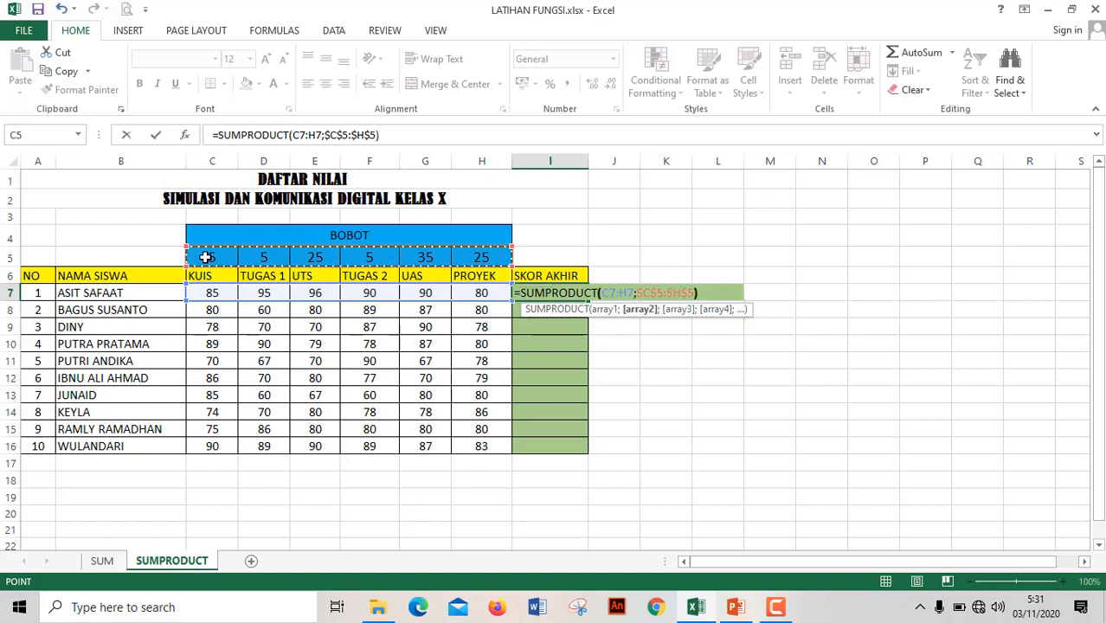
Complete the I7 formula by dividing the SUMPRODUCT by SUM($C$5:$H$5)
{"action": "type", "text": ")/"}
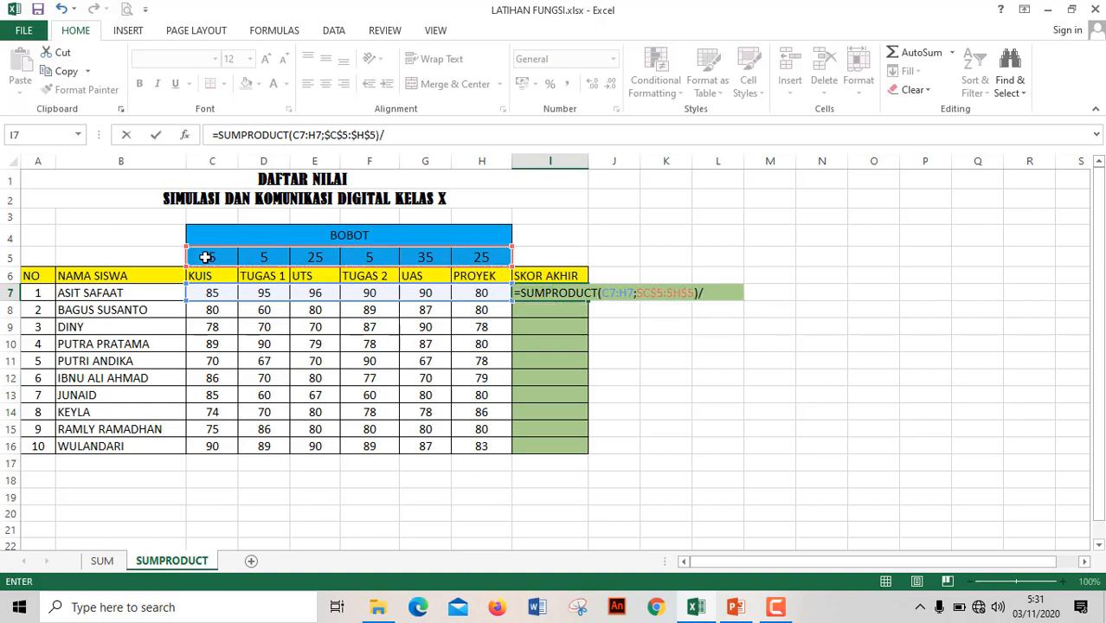
{"action": "type", "text": "sum"}
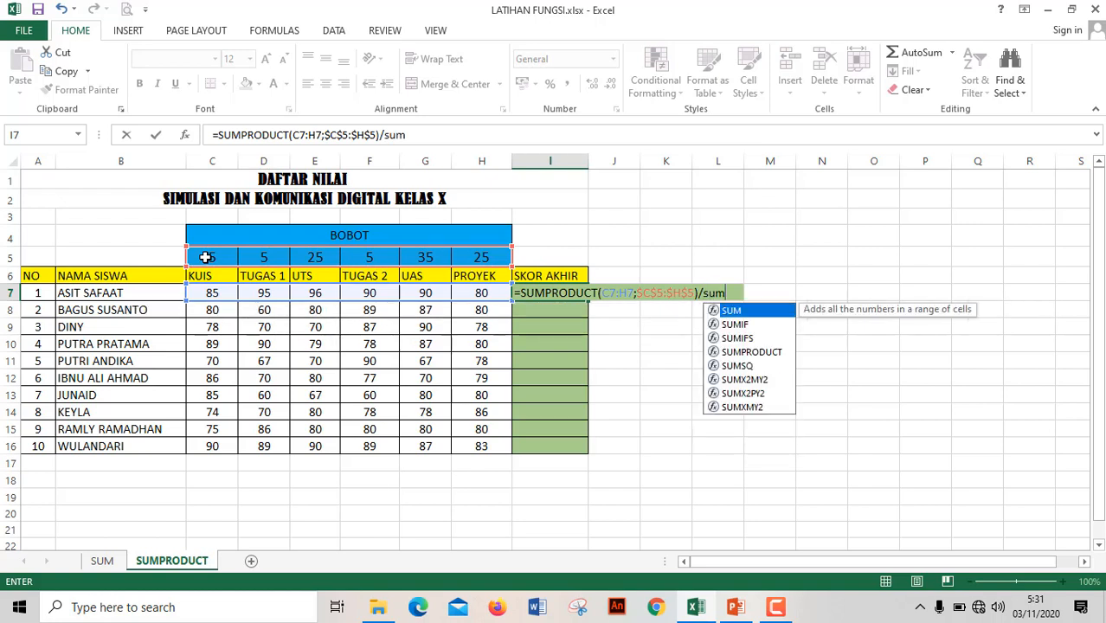
{"action": "type", "text": "("}
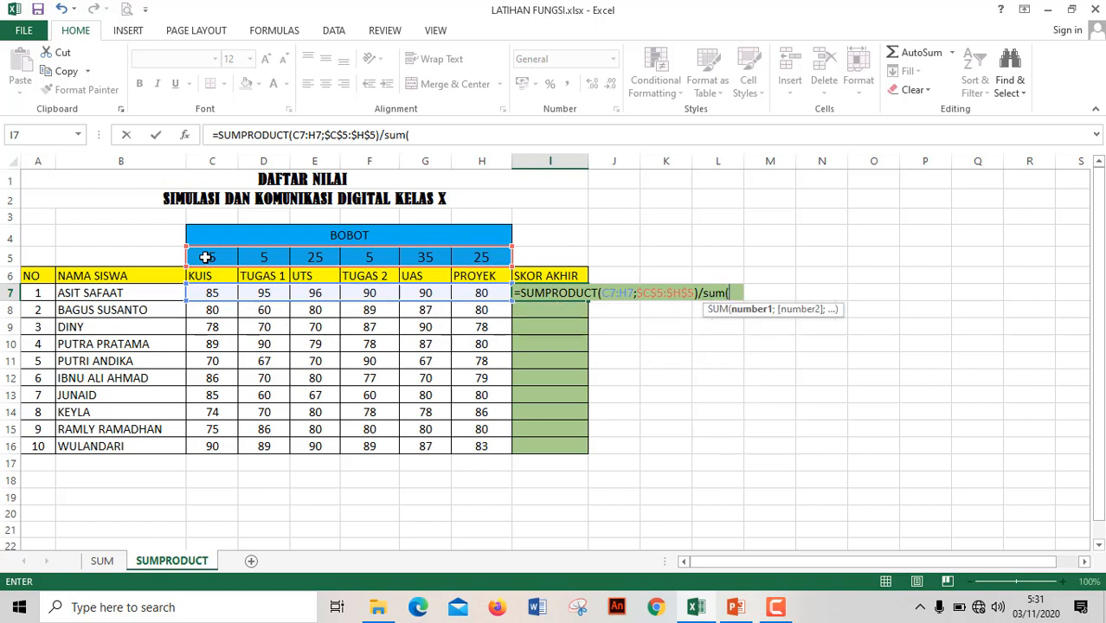
{"action": "left_click", "coordinate": [206, 257]}
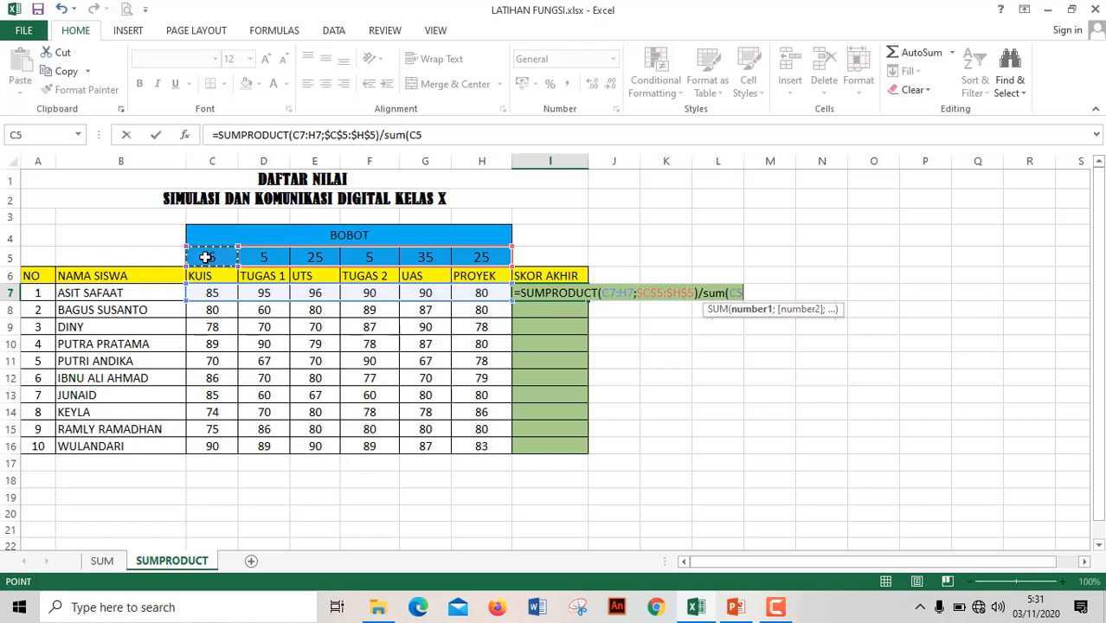
{"action": "key", "text": "shift+Right"}
{"action": "key", "text": "shift+Right"}
{"action": "key", "text": "shift+Right"}
{"action": "key", "text": "shift+Right"}
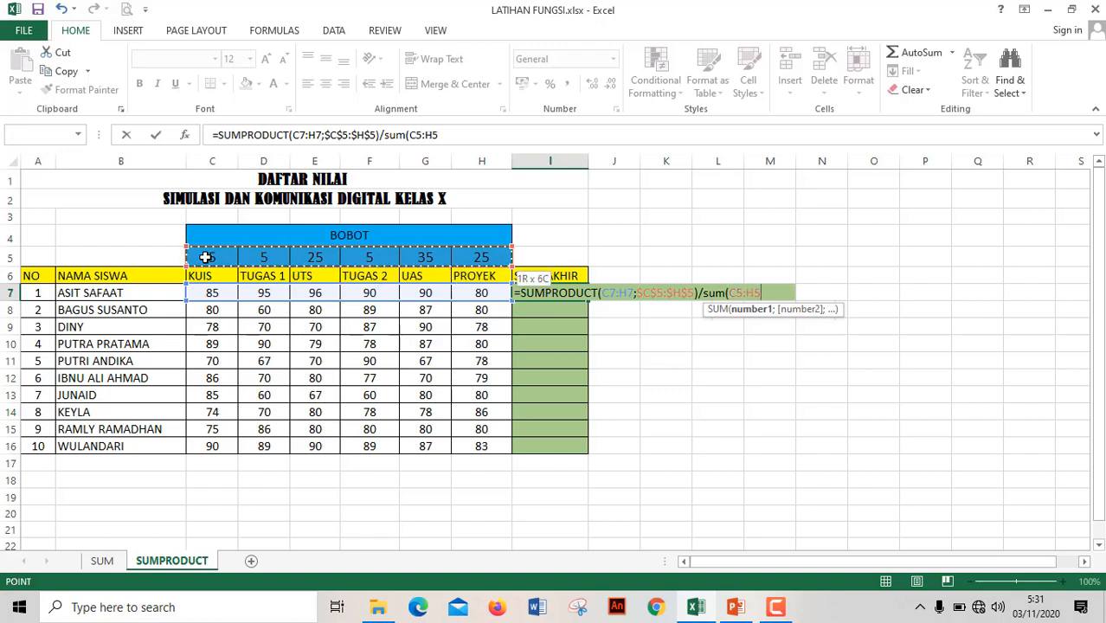
{"action": "key", "text": "F4"}
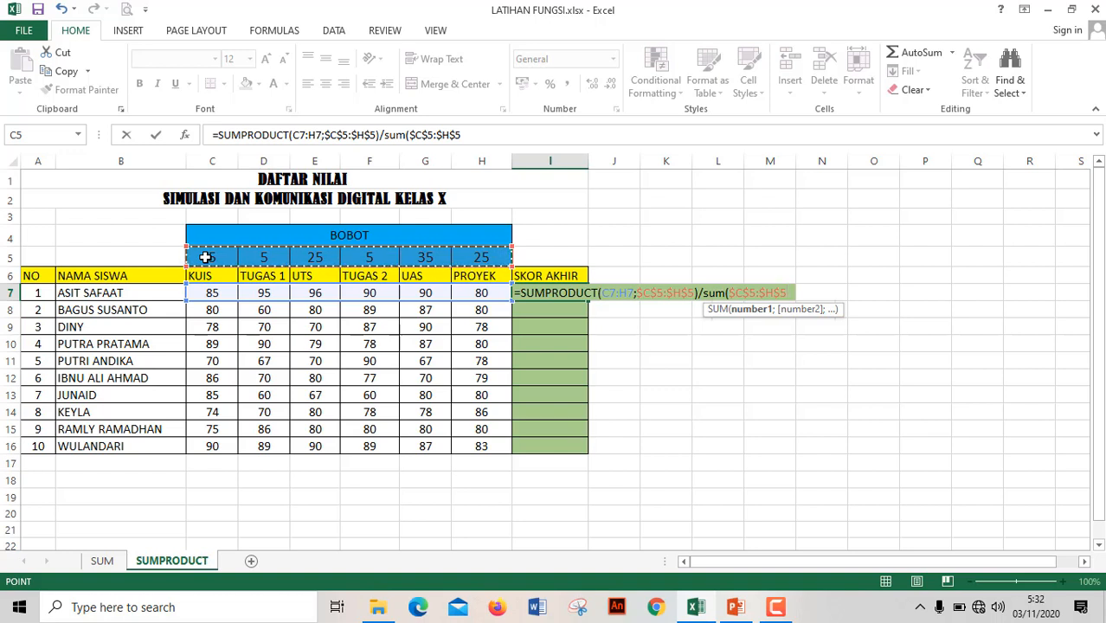
{"action": "type", "text": ")"}
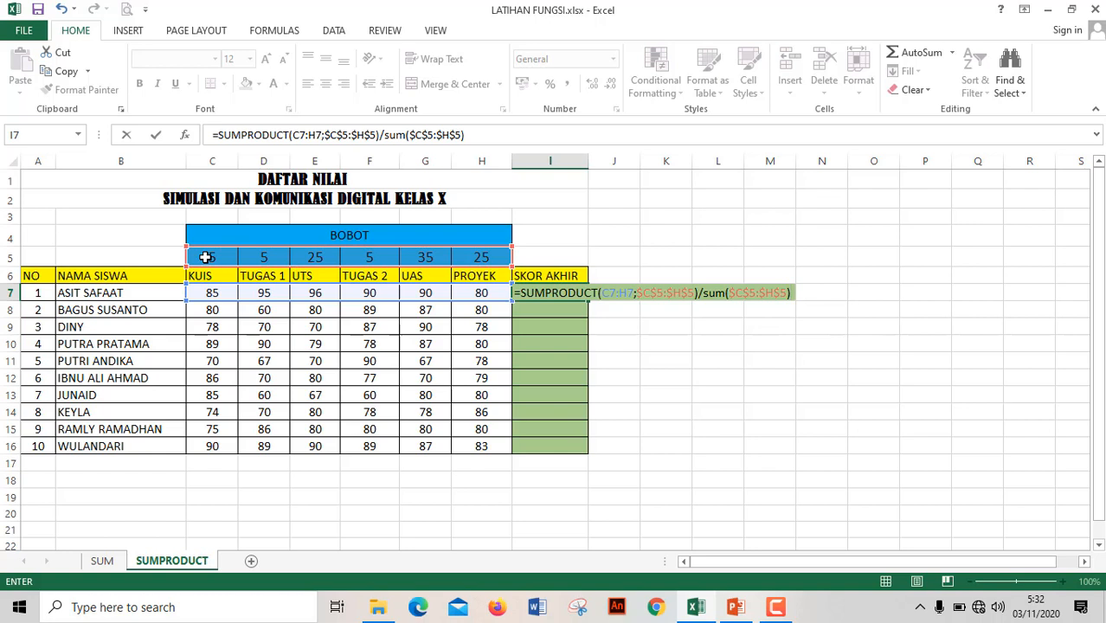
{"action": "key", "text": "Return"}
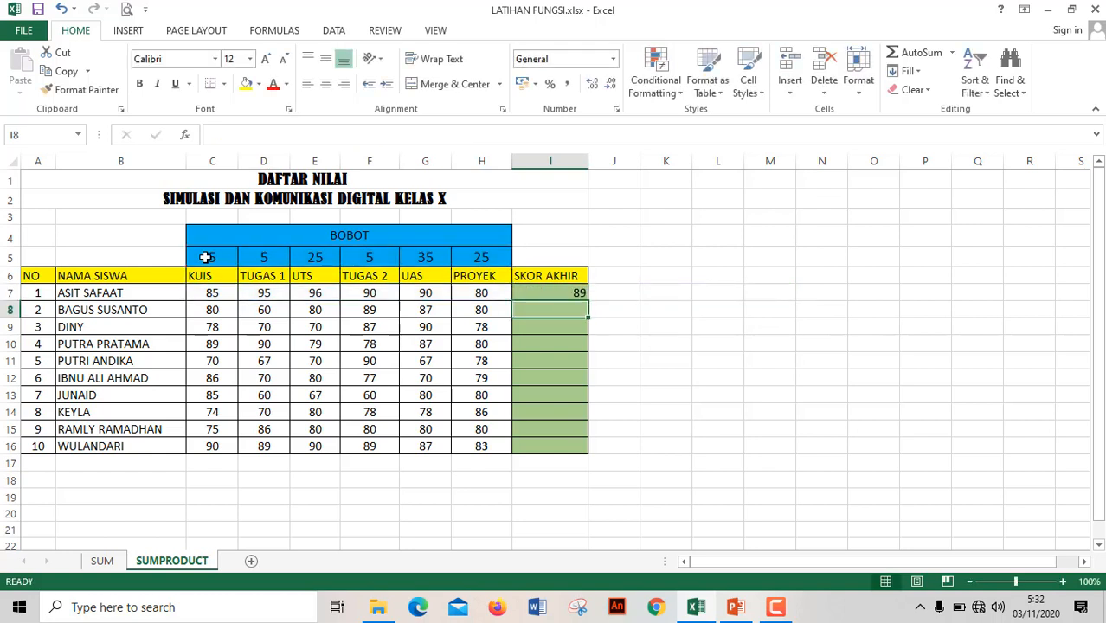
Centre the value in I7 and fill its weighted score formula down the SKOR AKHIR column to I16
{"action": "left_click", "coordinate": [538, 291]}
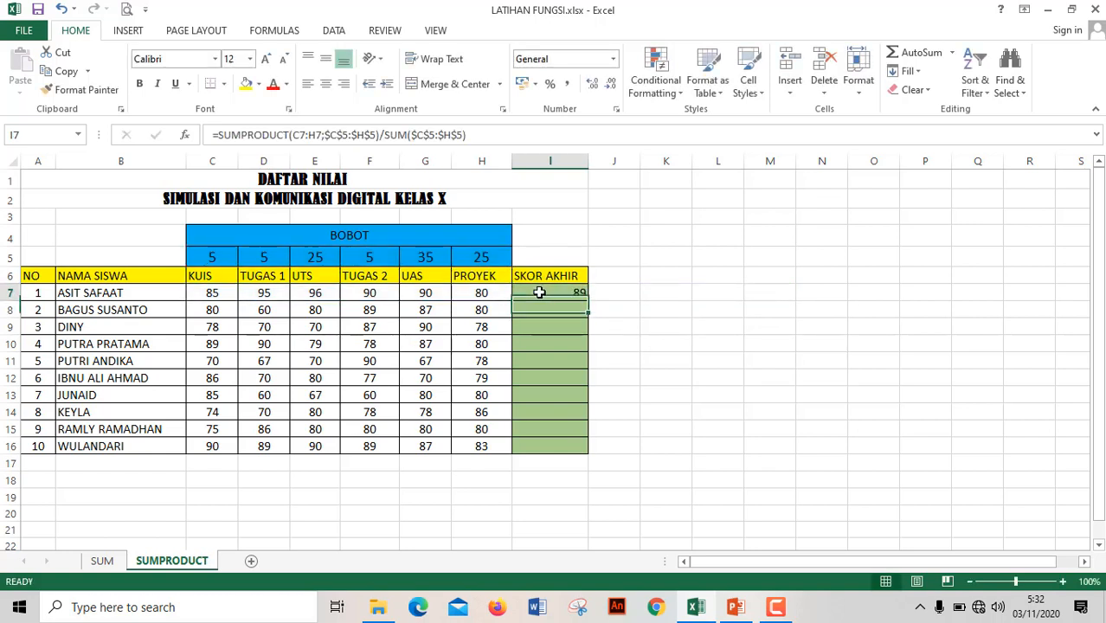
{"action": "left_click", "coordinate": [326, 83]}
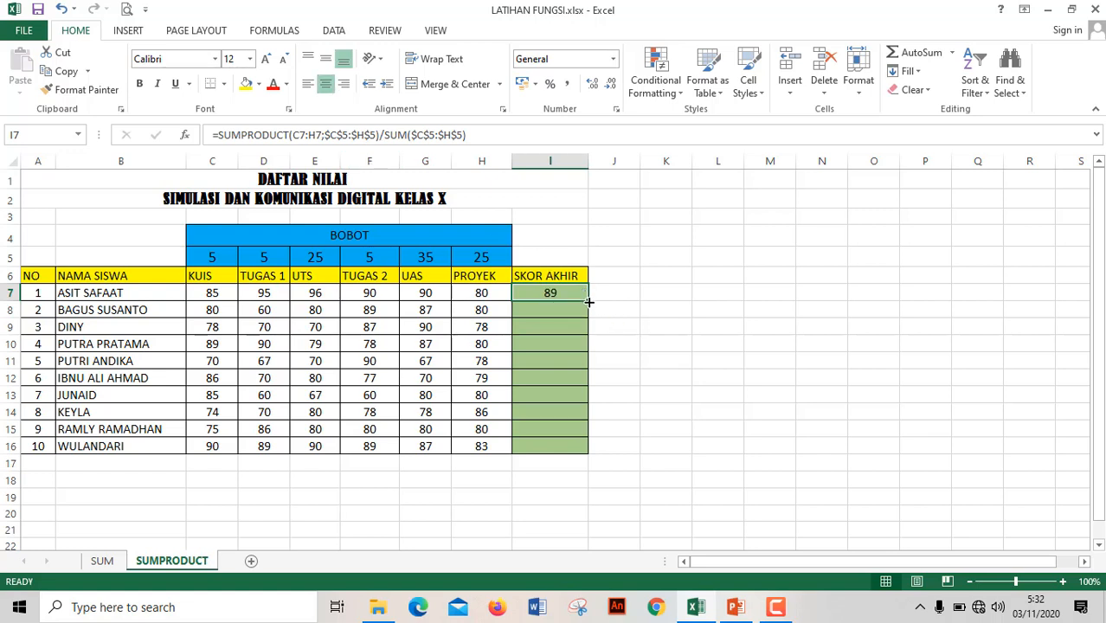
{"action": "left_click_drag", "start_coordinate": [589, 302], "coordinate": [596, 451]}
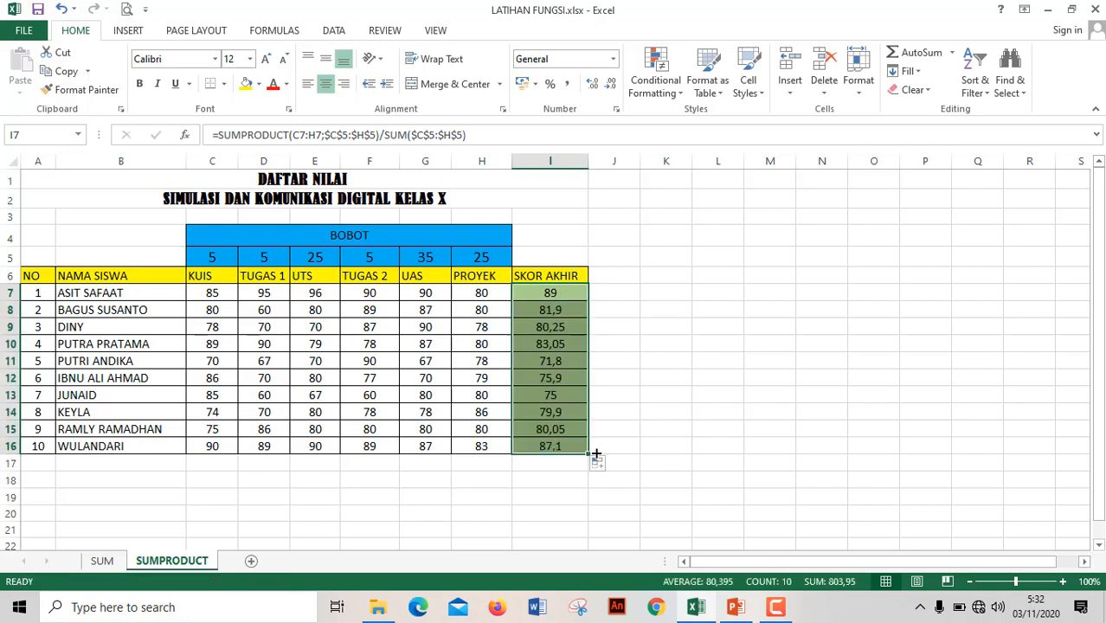
Open the SKOR AKHIR formula in I7 to review its references
{"action": "double_click", "coordinate": [567, 291]}
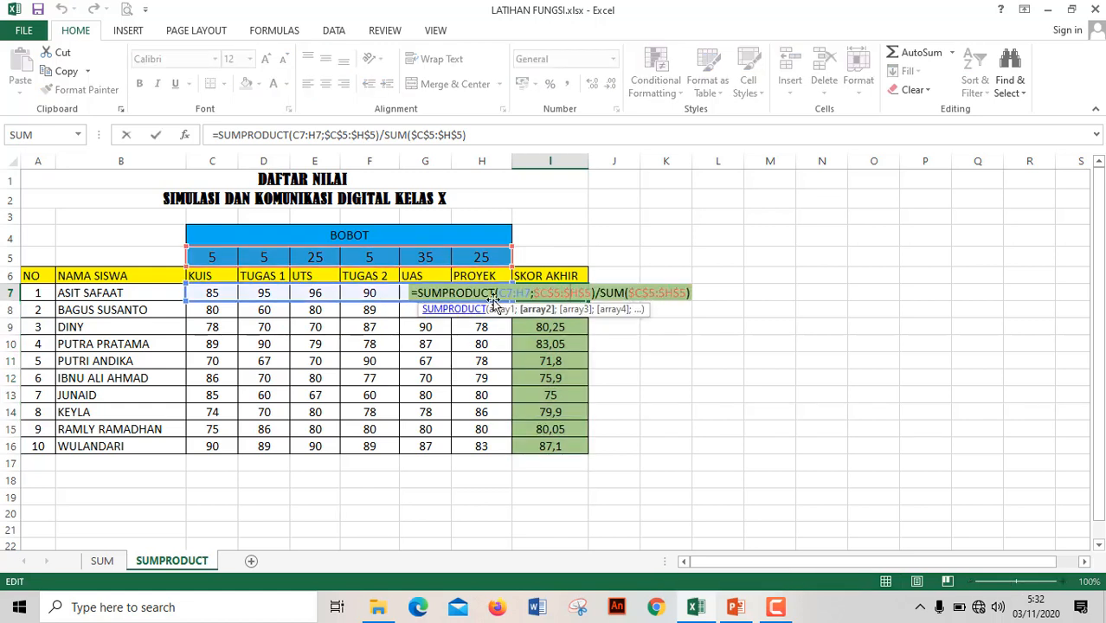